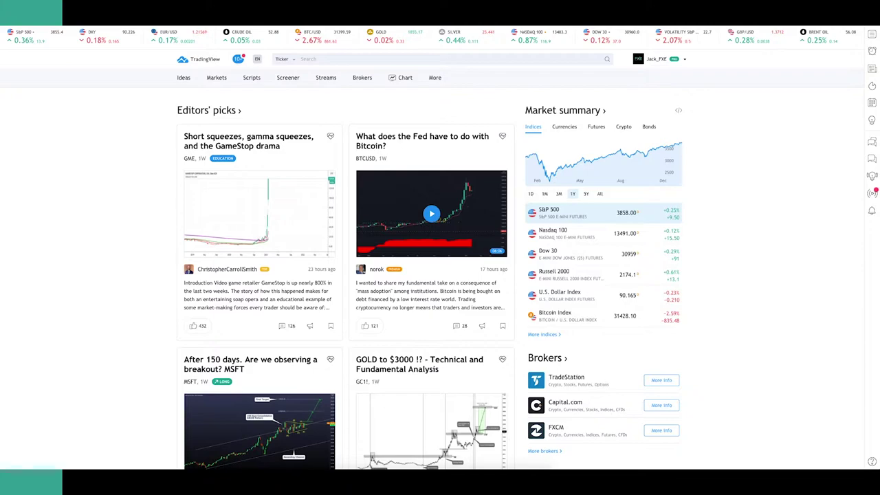
# - Bring up the chart layouts menu from the TradingView header
pyautogui.click(405, 77)
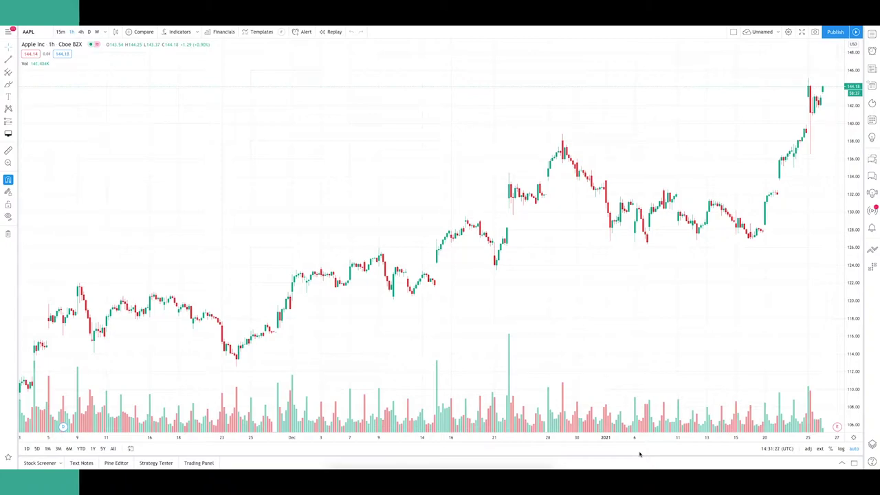
# - Replace NASDAQ:AAPL on the chart with the OANDA USDJPY pair
pyautogui.click(39, 33)
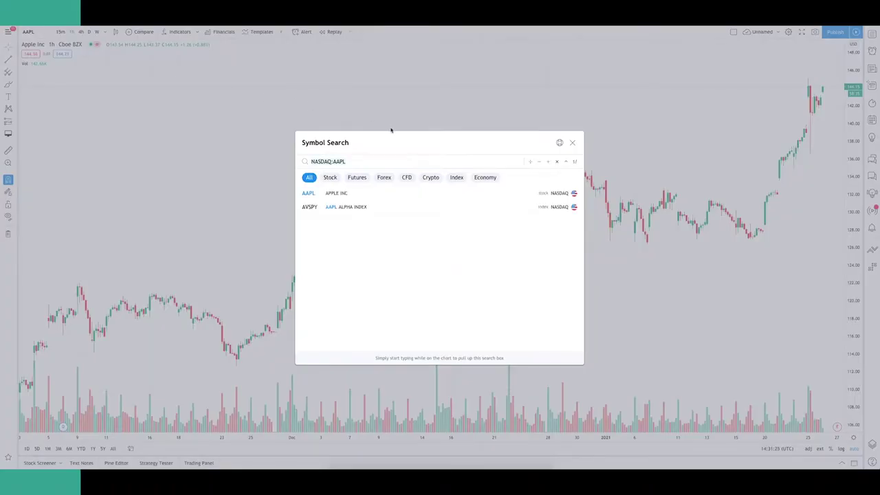
pyautogui.press('BackSpace')
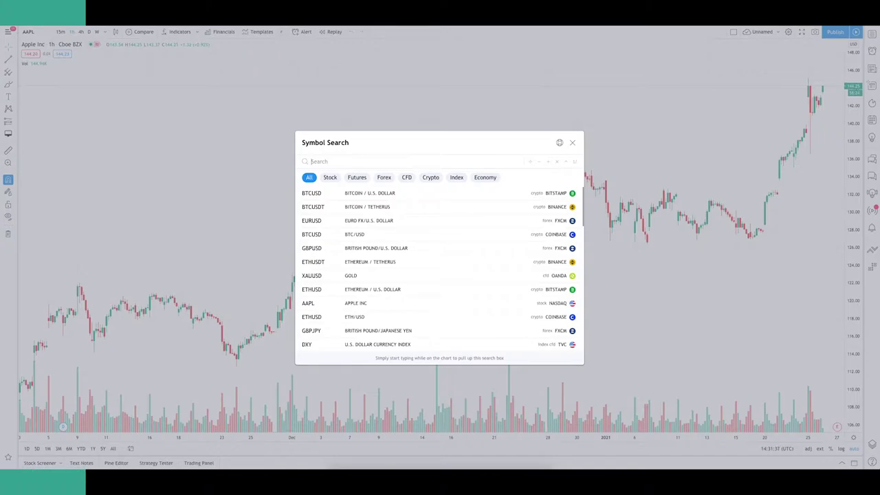
pyautogui.write('USDJPY')
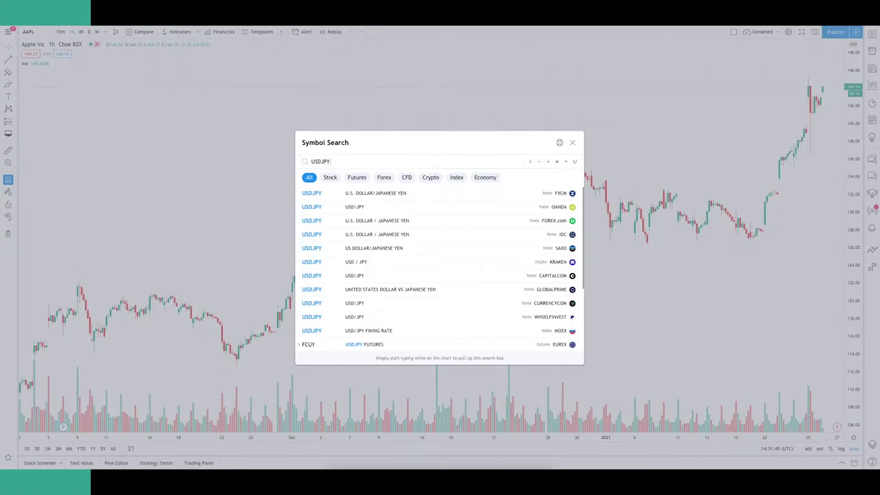
pyautogui.click(462, 210)
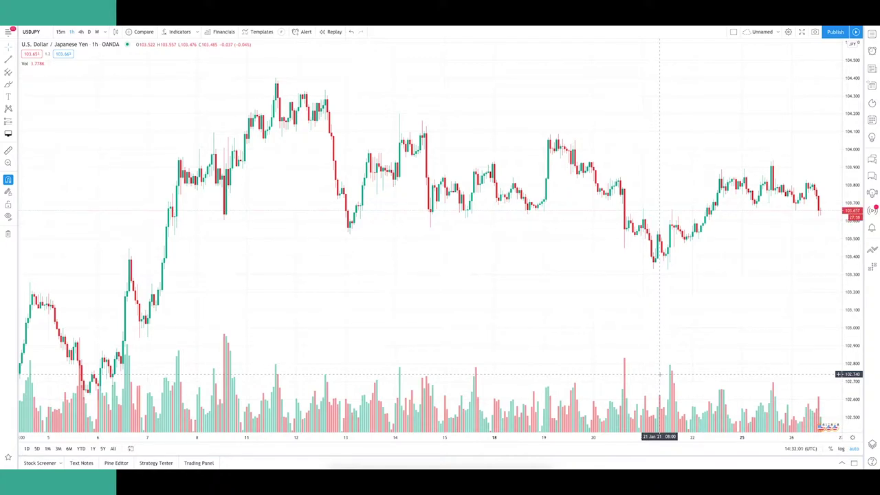
pyautogui.rightClick(660, 375)
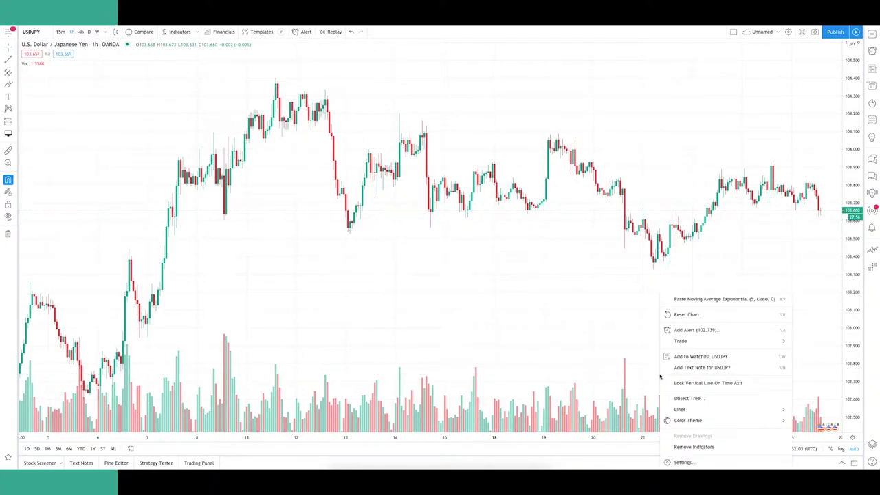
pyautogui.moveTo(687, 422)
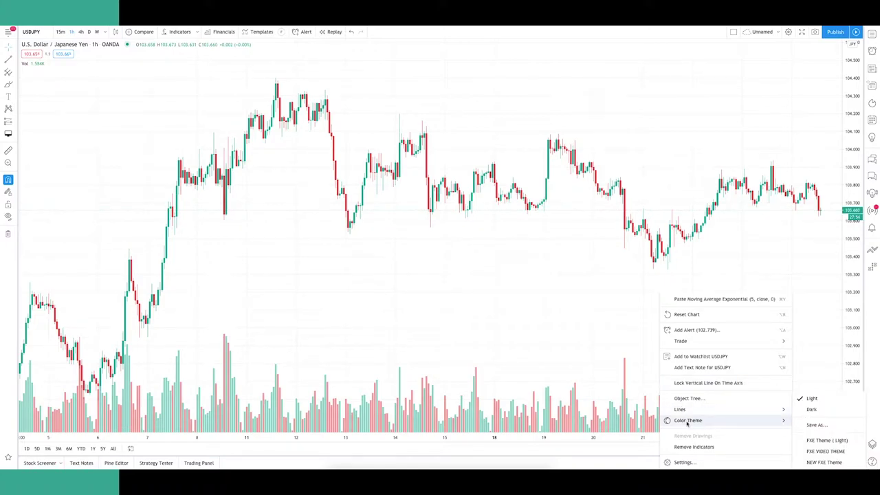
pyautogui.click(812, 410)
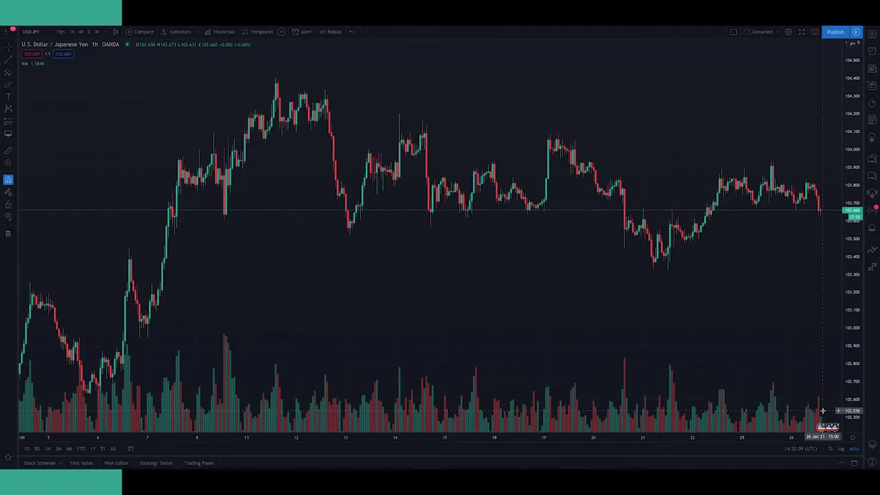
pyautogui.rightClick(709, 305)
pyautogui.moveTo(742, 419)
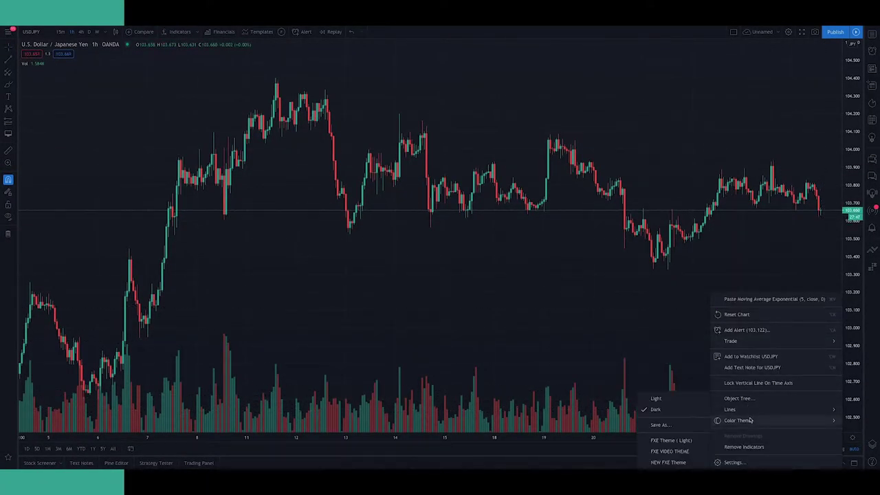
pyautogui.click(684, 402)
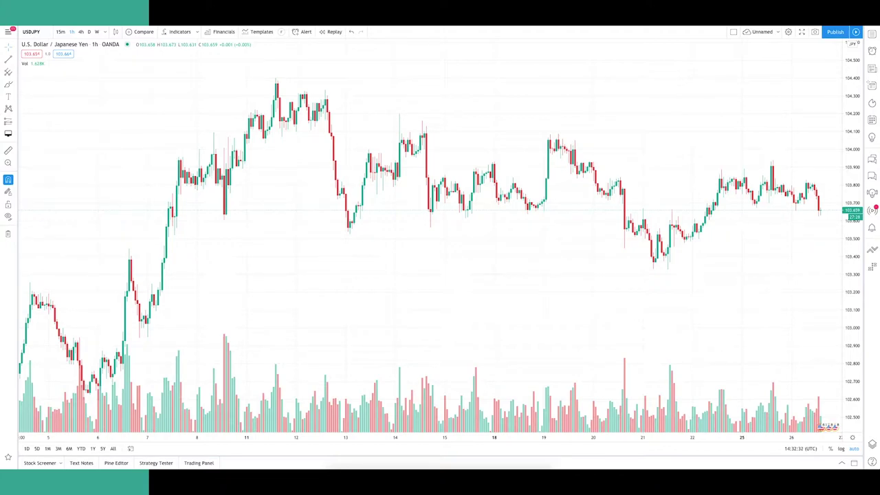
# - In chart Appearance settings, set vertical grid lines to 0% opacity, adjust horizontal grid lines, and apply
pyautogui.rightClick(399, 259)
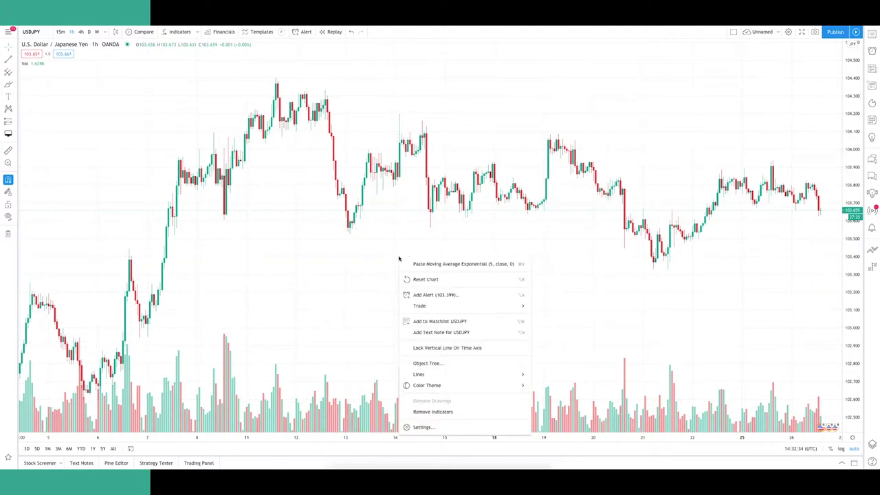
pyautogui.click(430, 426)
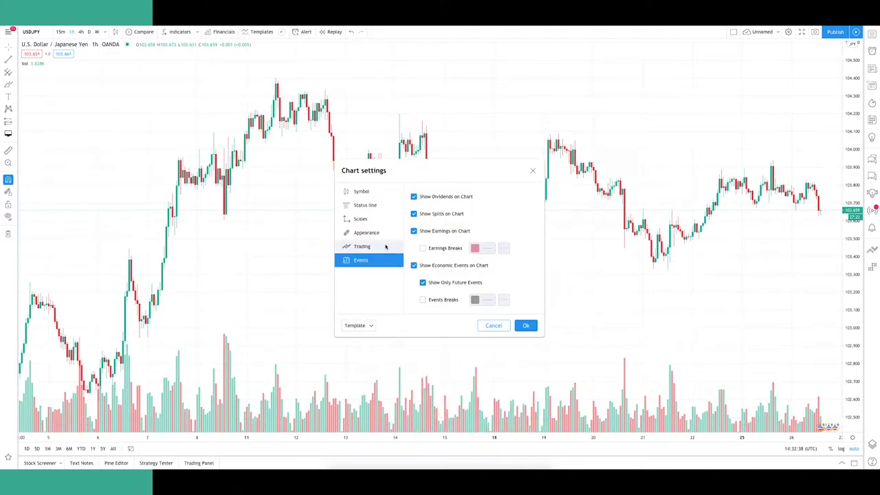
pyautogui.click(380, 235)
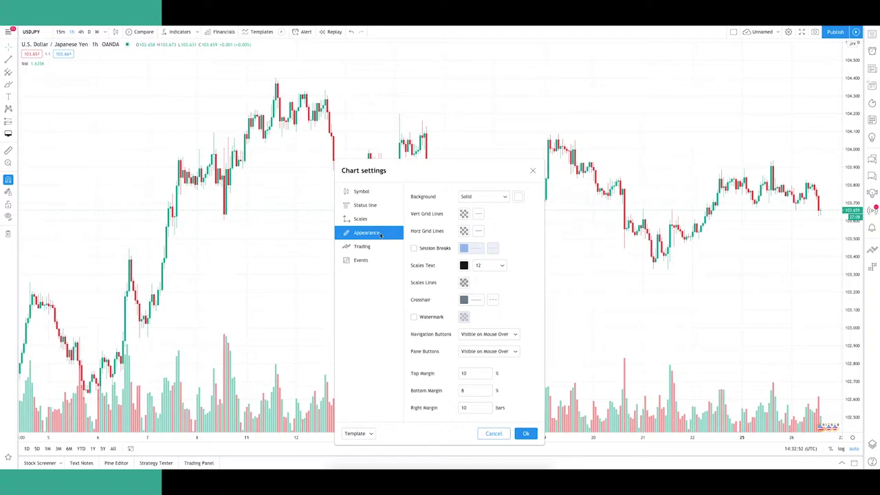
pyautogui.click(464, 214)
pyautogui.moveTo(468, 322)
pyautogui.mouseDown()
pyautogui.moveTo(522, 319)
pyautogui.moveTo(456, 318)
pyautogui.mouseUp()
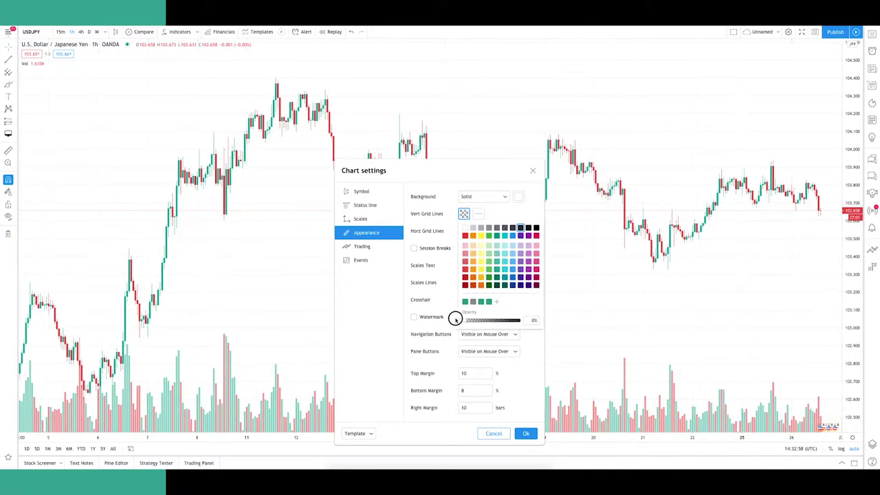
pyautogui.click(437, 228)
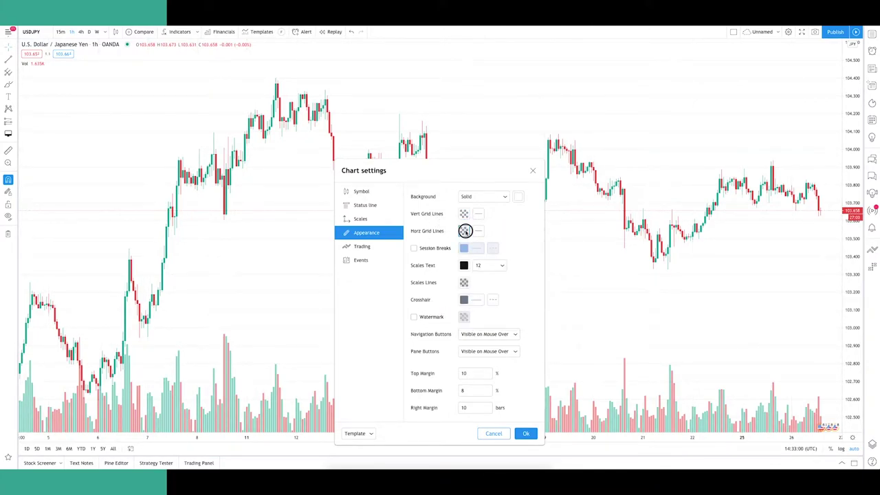
pyautogui.click(465, 231)
pyautogui.moveTo(464, 337)
pyautogui.mouseDown()
pyautogui.moveTo(523, 336)
pyautogui.moveTo(458, 338)
pyautogui.mouseUp()
pyautogui.click(512, 216)
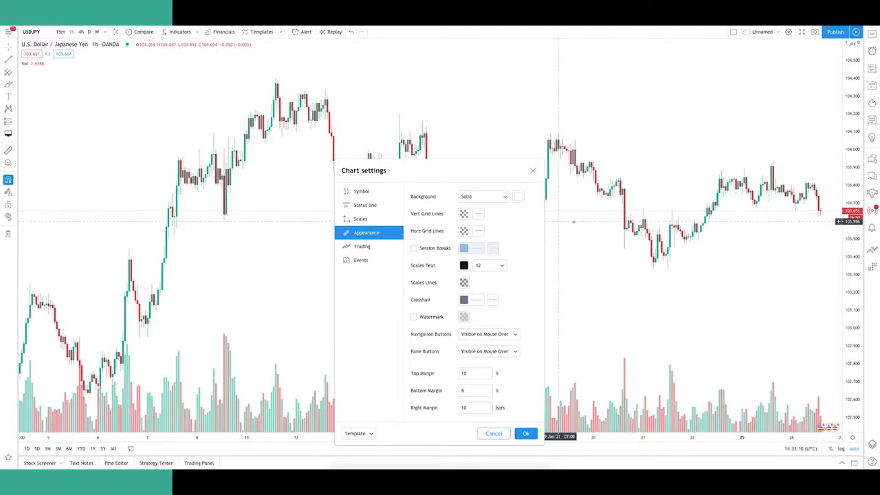
pyautogui.click(525, 433)
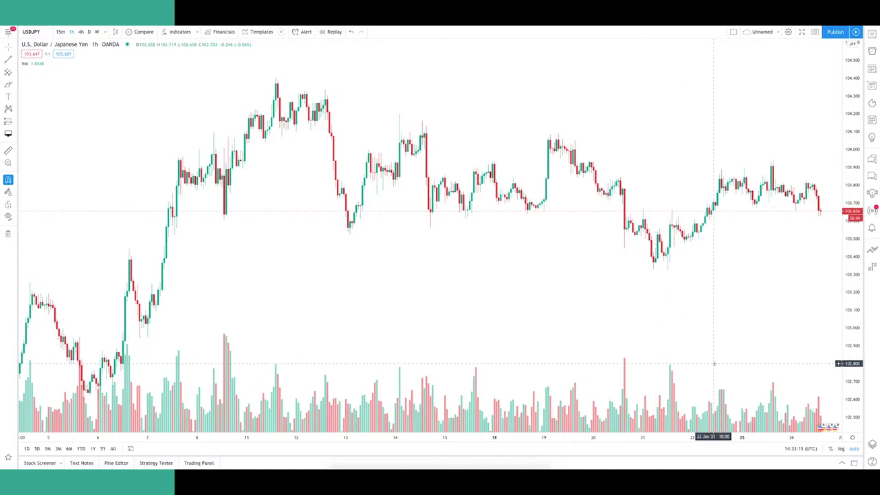
# - Add custom colour #309d91 for rising candle bodies in the Symbol settings
pyautogui.rightClick(562, 288)
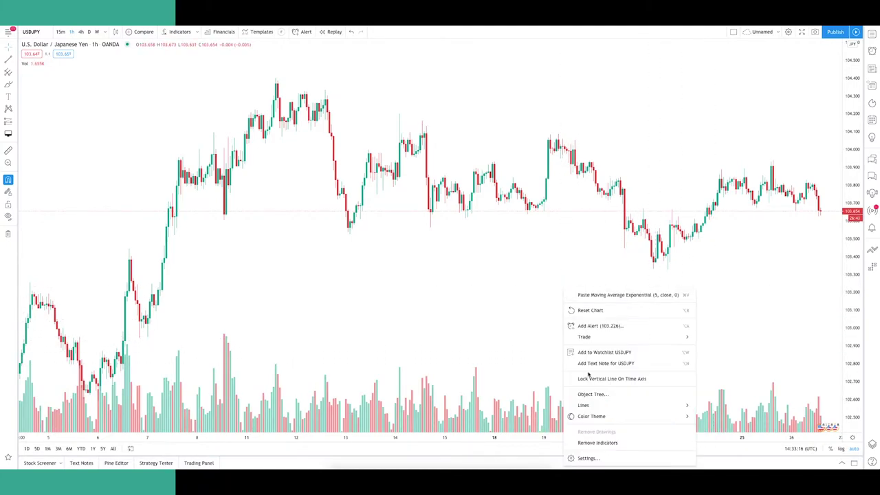
pyautogui.click(588, 458)
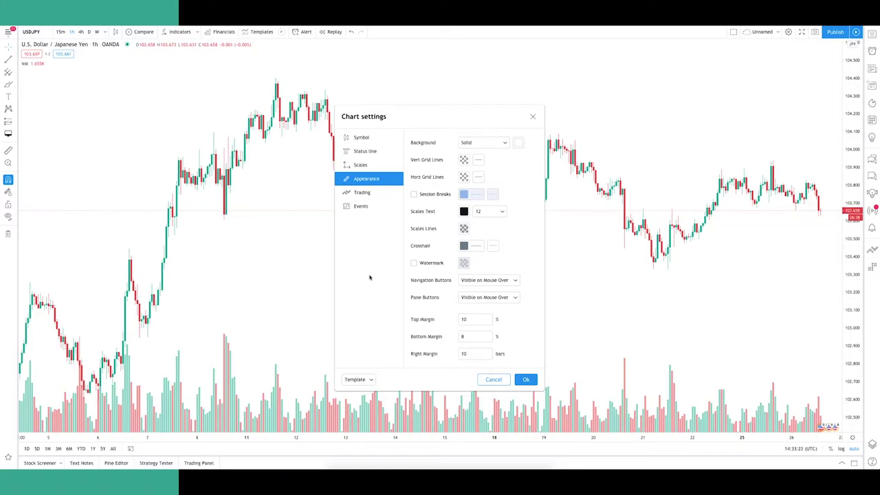
pyautogui.click(359, 137)
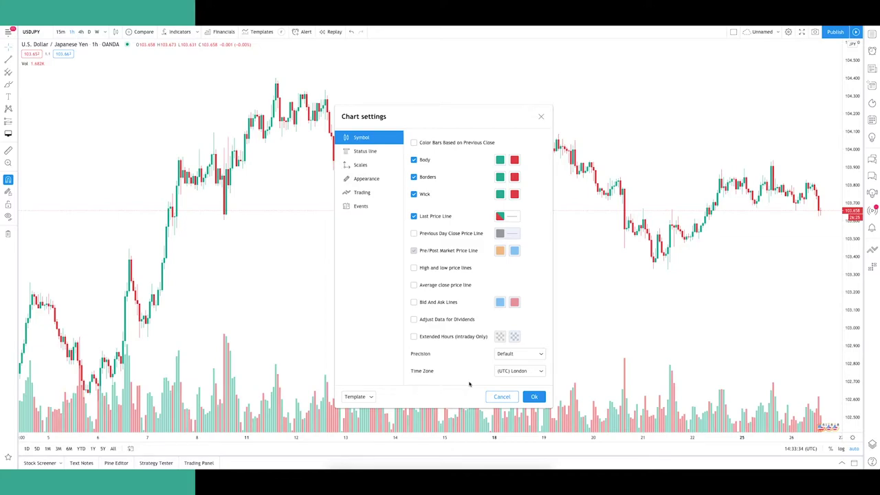
pyautogui.click(500, 161)
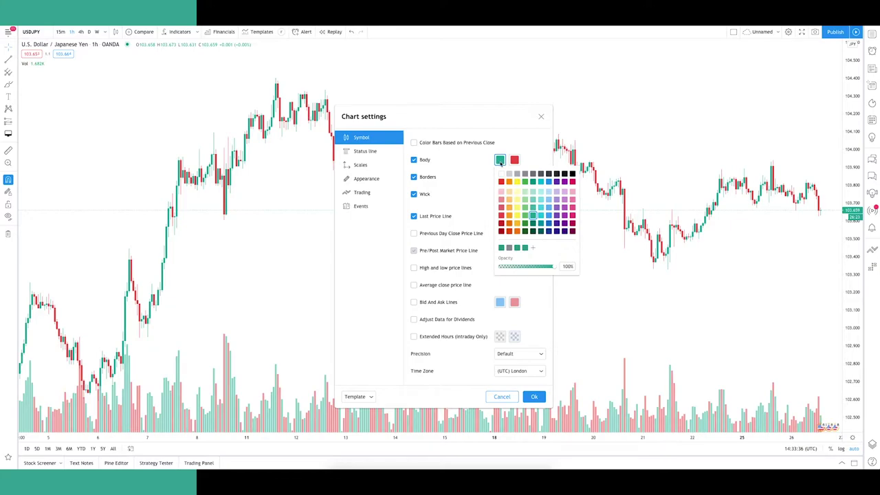
pyautogui.click(533, 249)
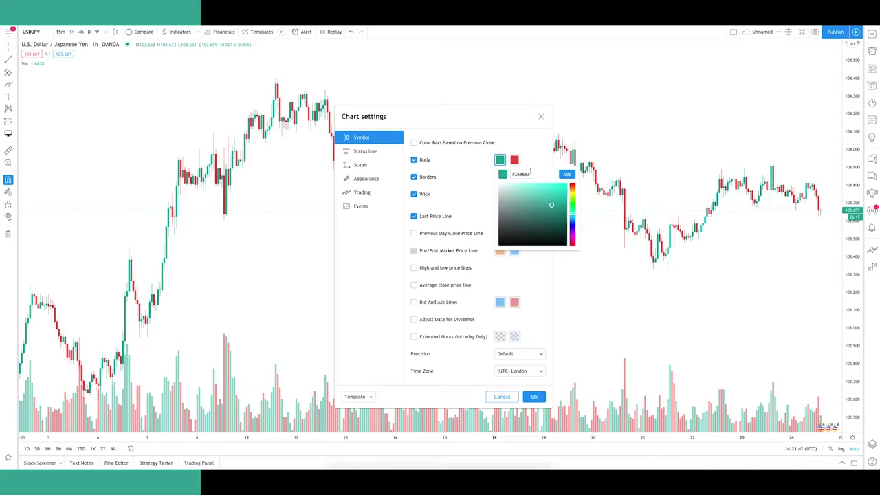
pyautogui.tripleClick(520, 174)
pyautogui.write('#309d91')
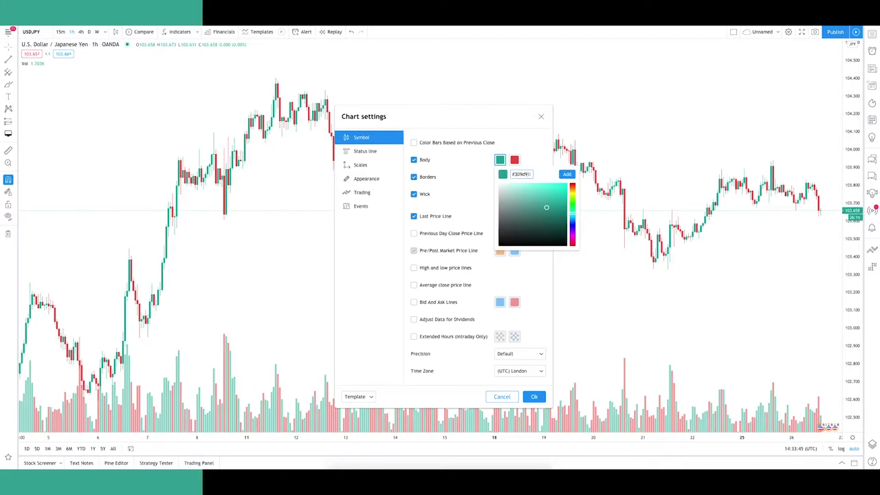
pyautogui.click(568, 175)
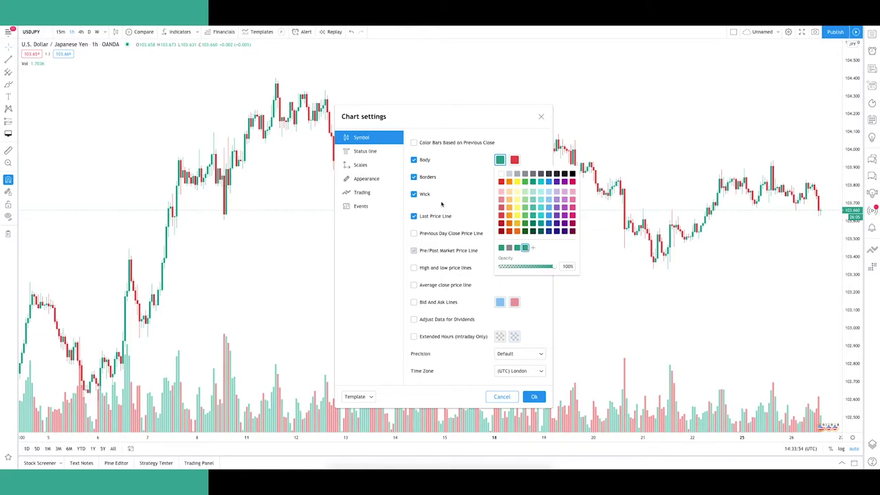
pyautogui.click(468, 186)
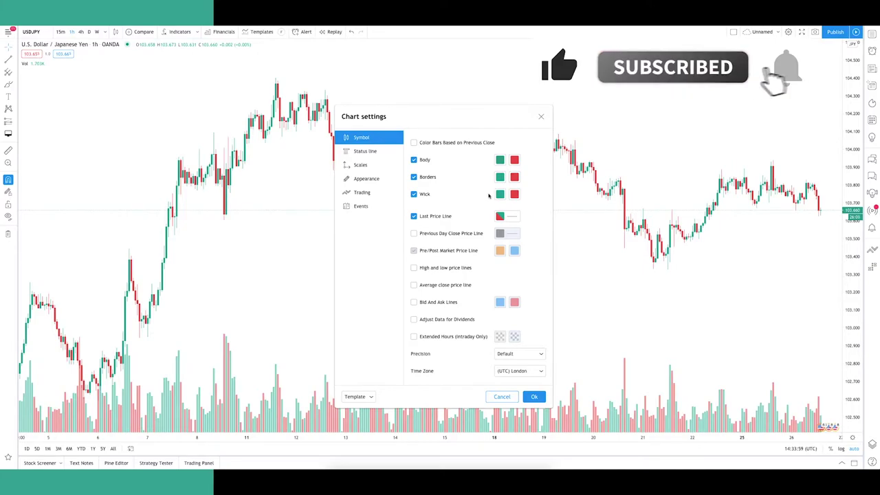
# - Leave the rising-wick colour unchanged and move on to the falling-body colour choices
pyautogui.click(500, 195)
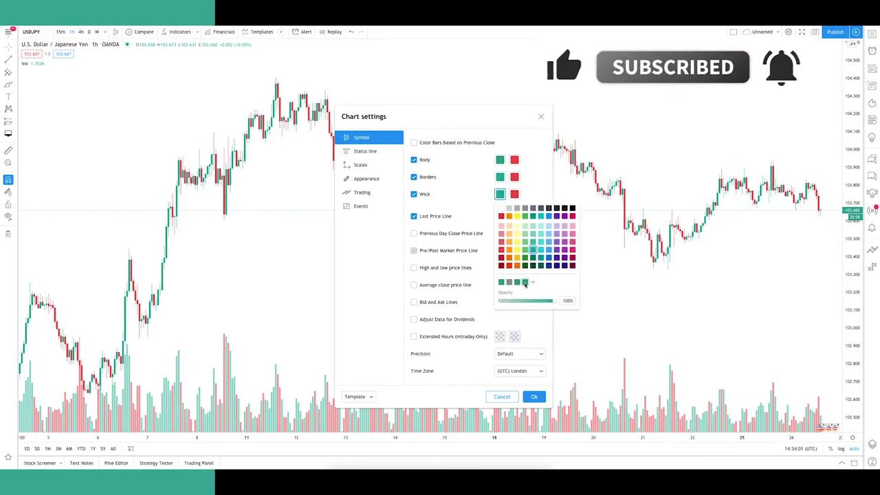
pyautogui.click(477, 199)
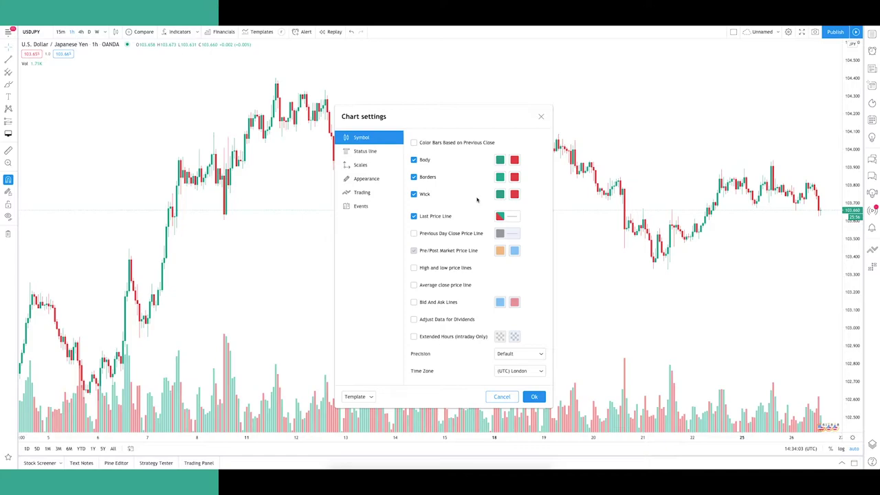
pyautogui.click(514, 160)
# - Make falling candle bodies and wicks grey
pyautogui.click(539, 174)
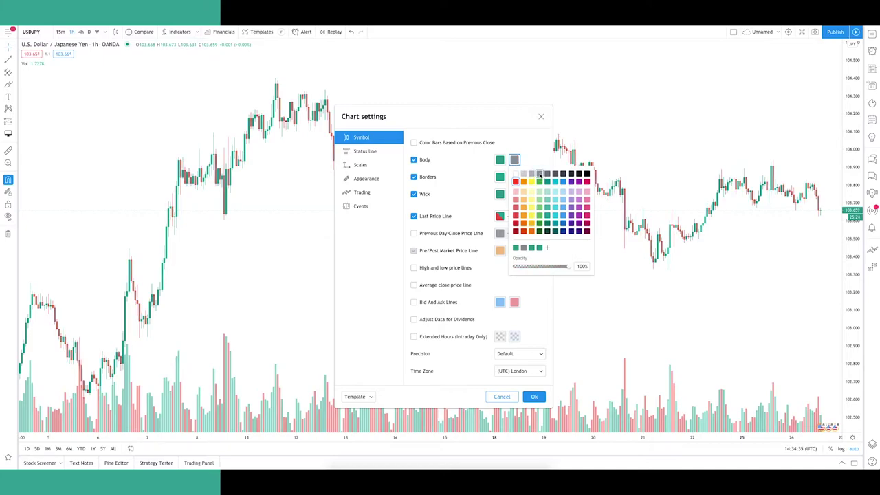
pyautogui.click(474, 184)
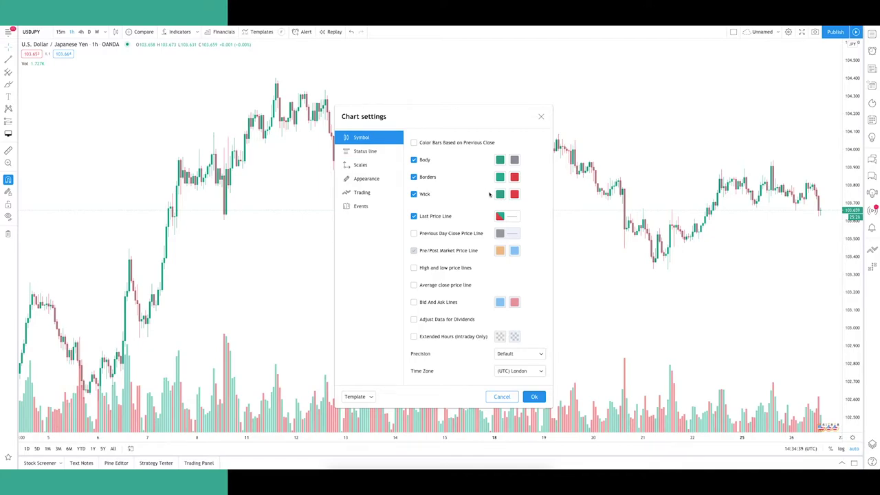
pyautogui.click(514, 196)
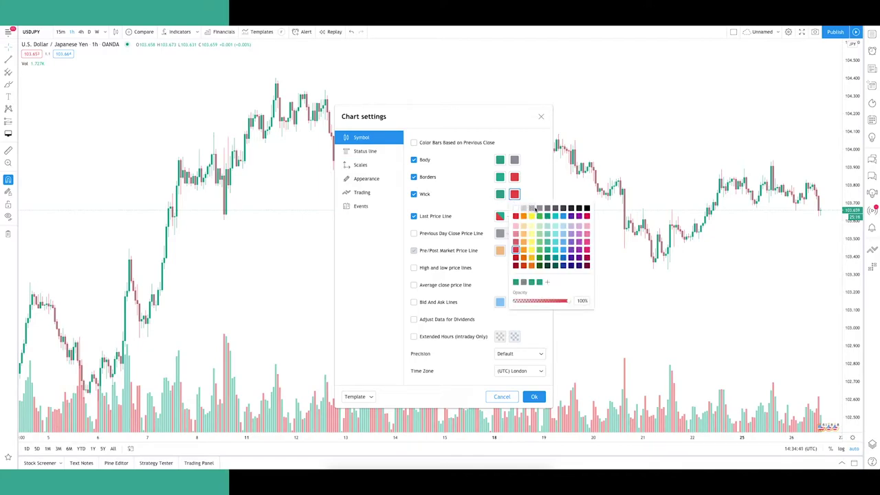
pyautogui.click(539, 208)
pyautogui.click(534, 181)
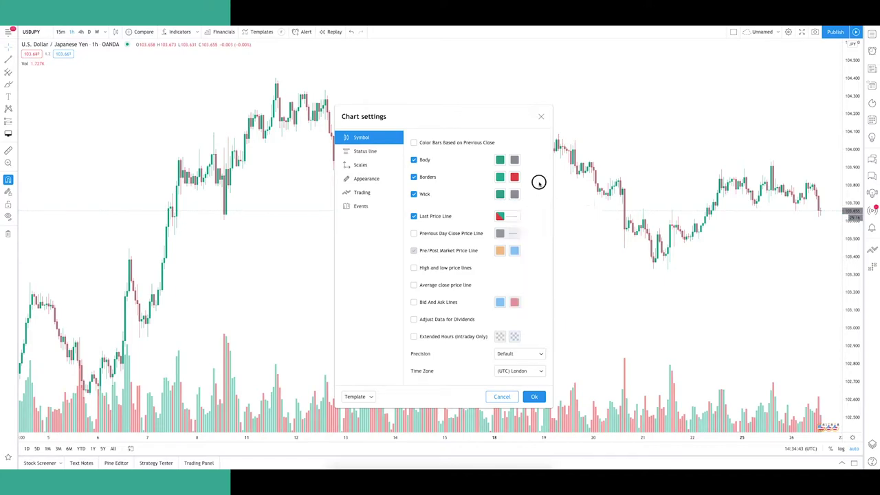
# - Set both falling and rising candle borders to black and apply the settings
pyautogui.click(515, 178)
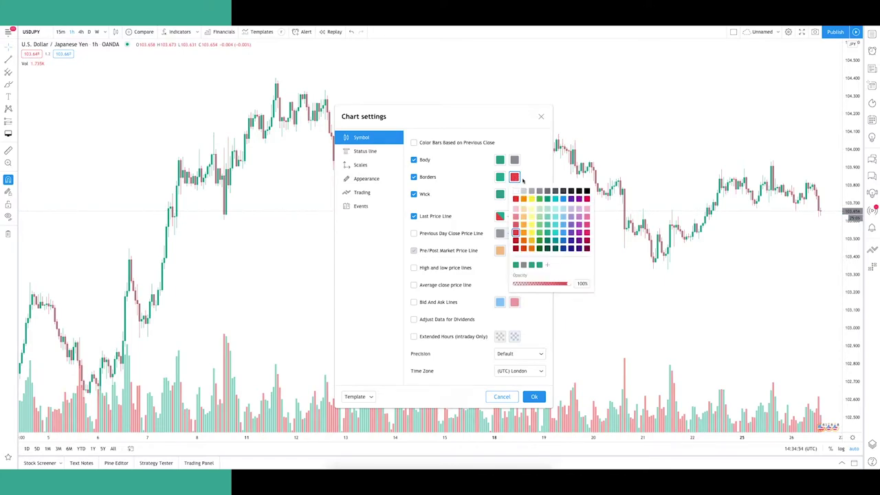
pyautogui.click(570, 191)
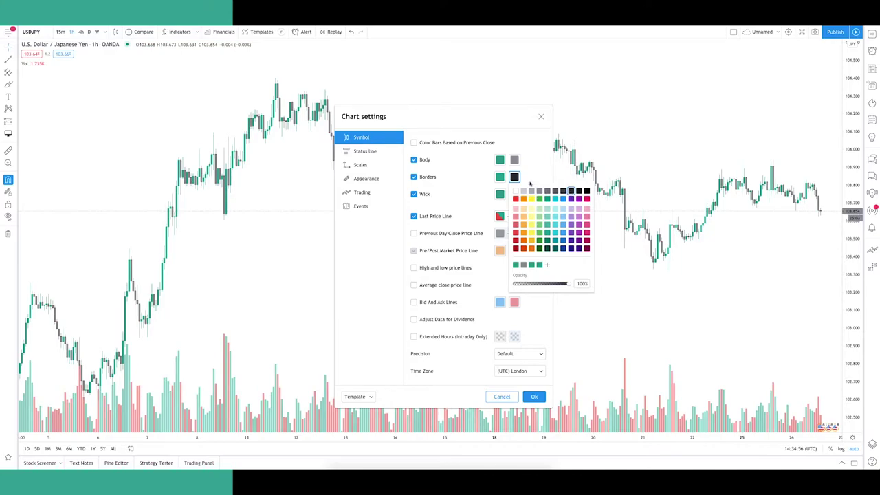
pyautogui.click(499, 176)
pyautogui.click(556, 191)
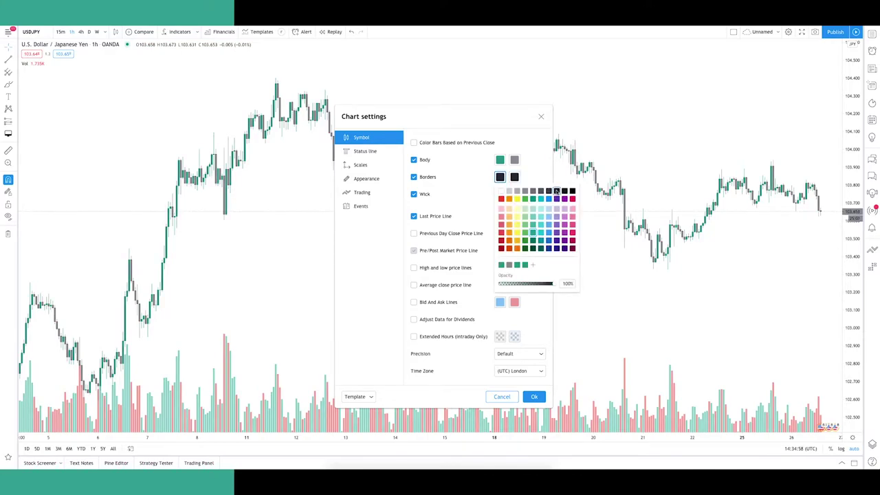
pyautogui.click(541, 178)
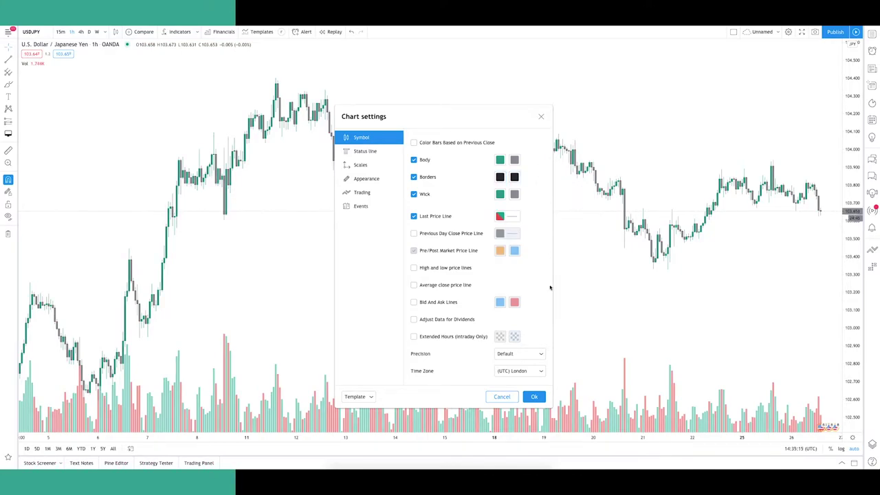
pyautogui.click(535, 398)
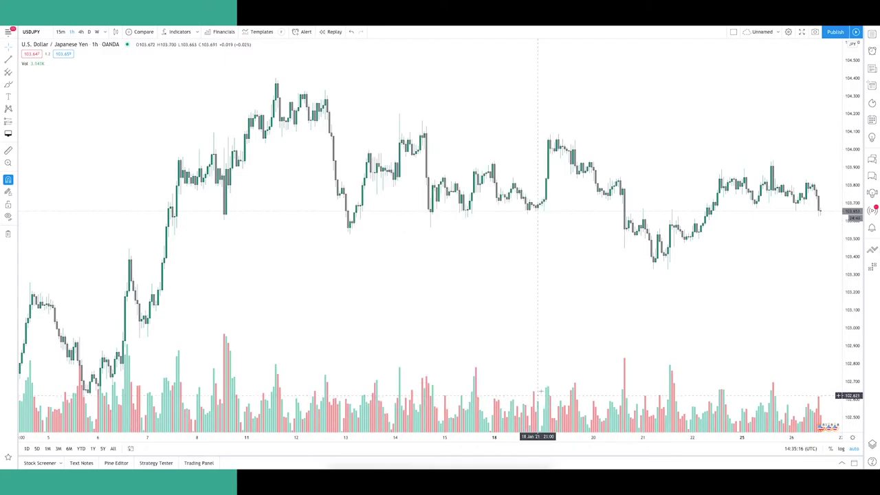
# - Save the current chart styling as a template named 'Subscribe To Our Channel'
pyautogui.scroll(3, 693, 248)
pyautogui.scroll(2, 692, 248)
pyautogui.moveTo(662, 280); pyautogui.dragTo(562, 213)
pyautogui.moveTo(581, 277); pyautogui.dragTo(716, 262)
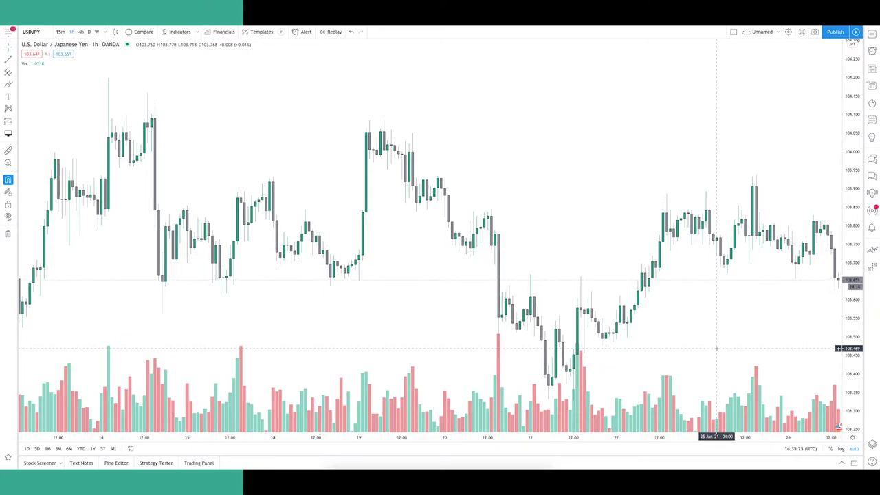
pyautogui.rightClick(684, 162)
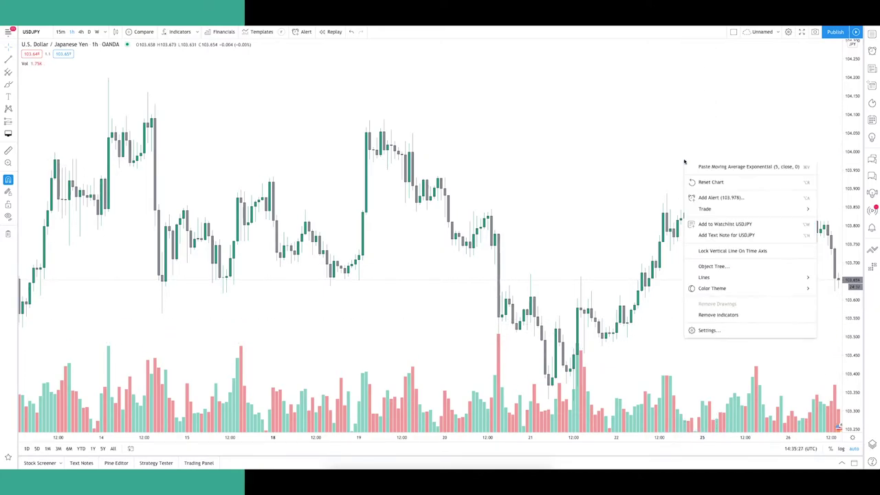
pyautogui.click(706, 331)
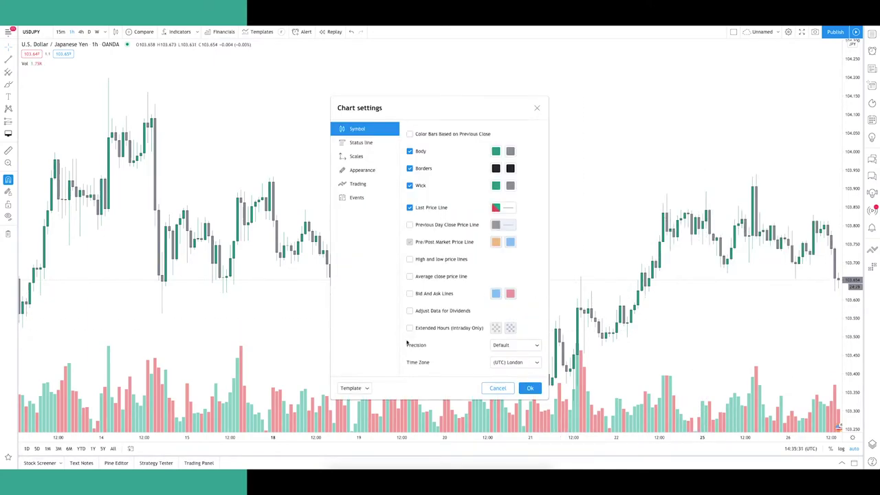
pyautogui.click(367, 388)
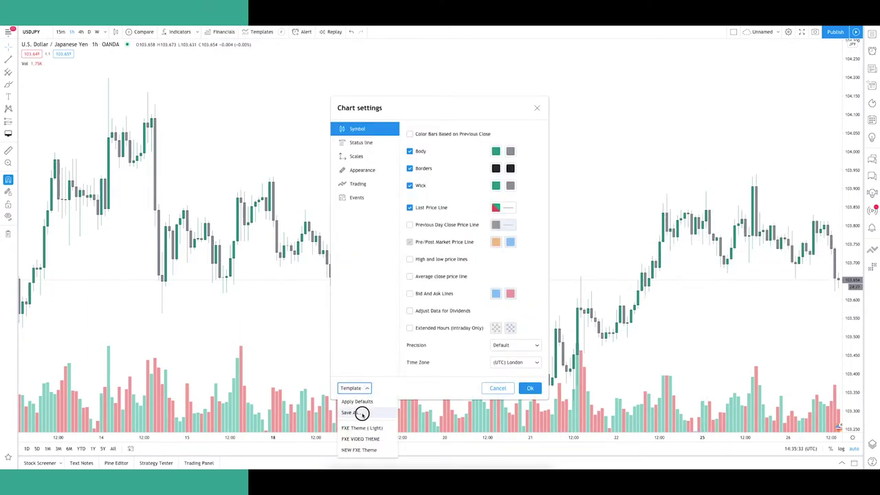
pyautogui.click(361, 413)
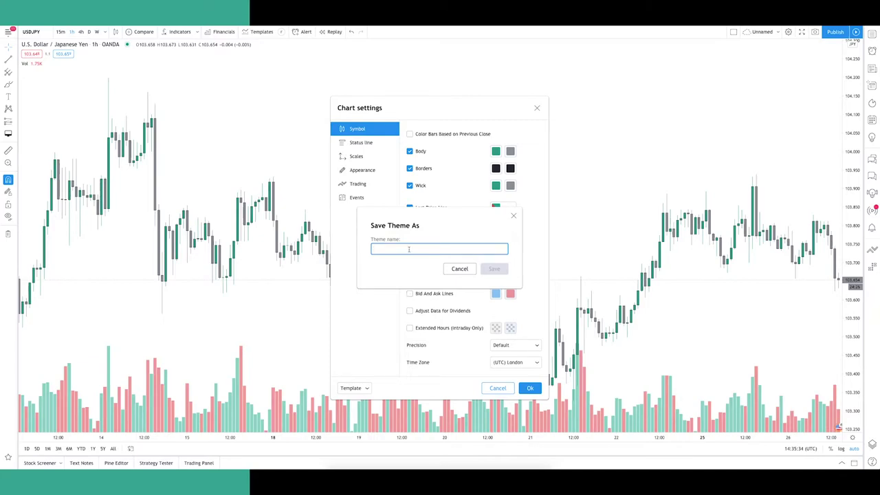
pyautogui.write('Subscribe To Our Channel')
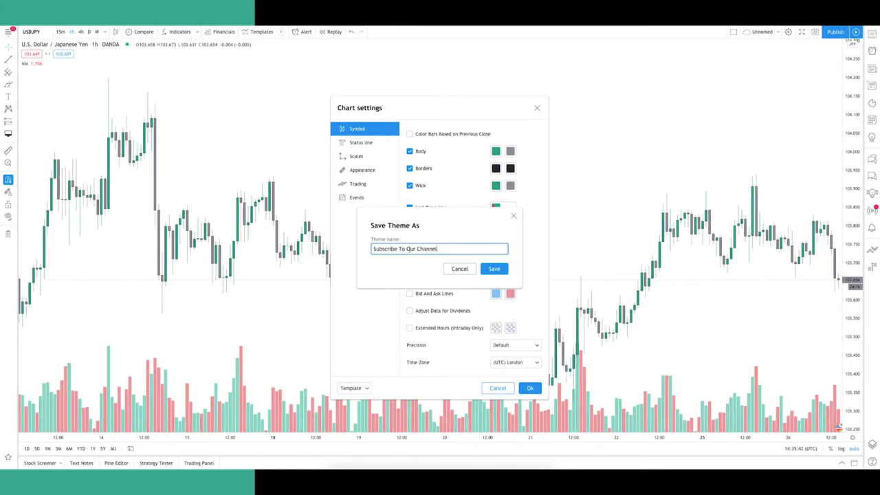
pyautogui.click(495, 270)
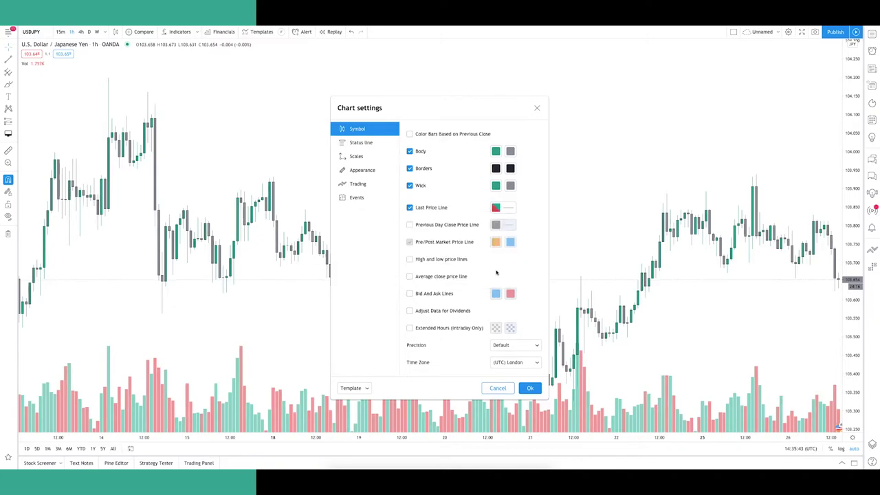
# - Apply the 'Subscribe To Our Channel' template and close chart settings
pyautogui.click(364, 389)
pyautogui.click(362, 461)
pyautogui.click(531, 390)
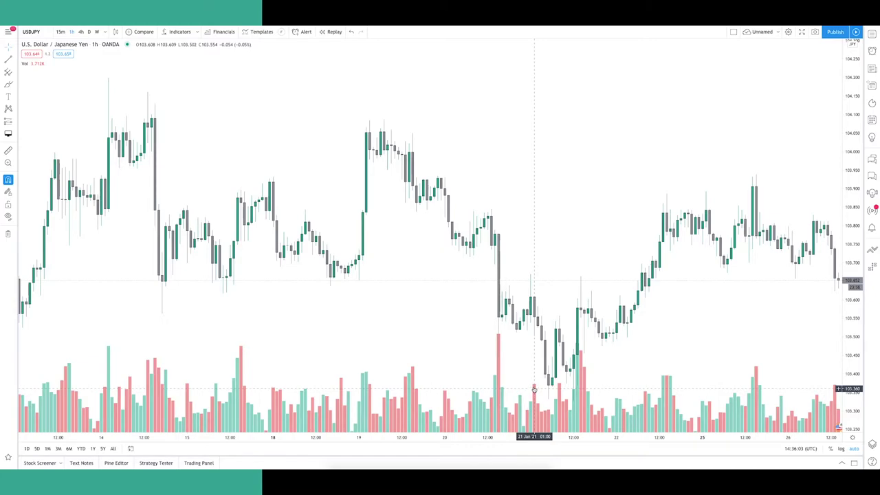
# - Turn off dividends, splits, earnings and economic events, then delete the Volume indicator
pyautogui.rightClick(575, 192)
pyautogui.click(597, 362)
pyautogui.click(361, 197)
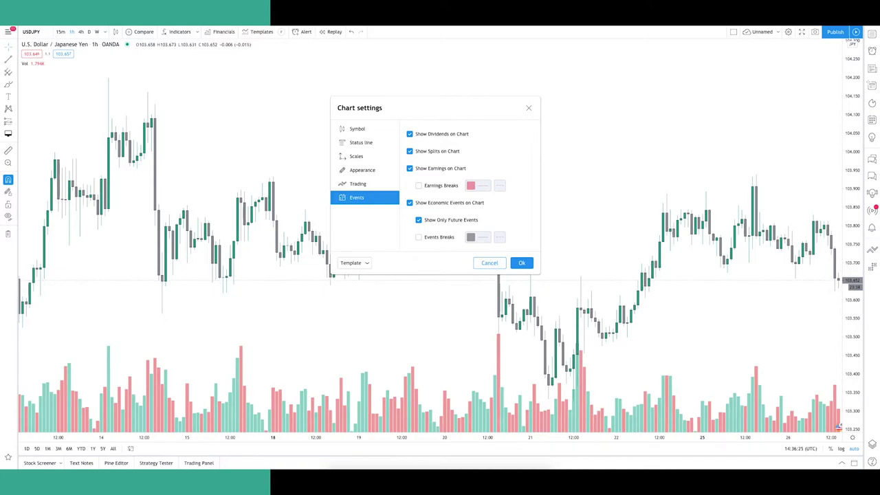
pyautogui.click(410, 134)
pyautogui.click(410, 151)
pyautogui.click(410, 168)
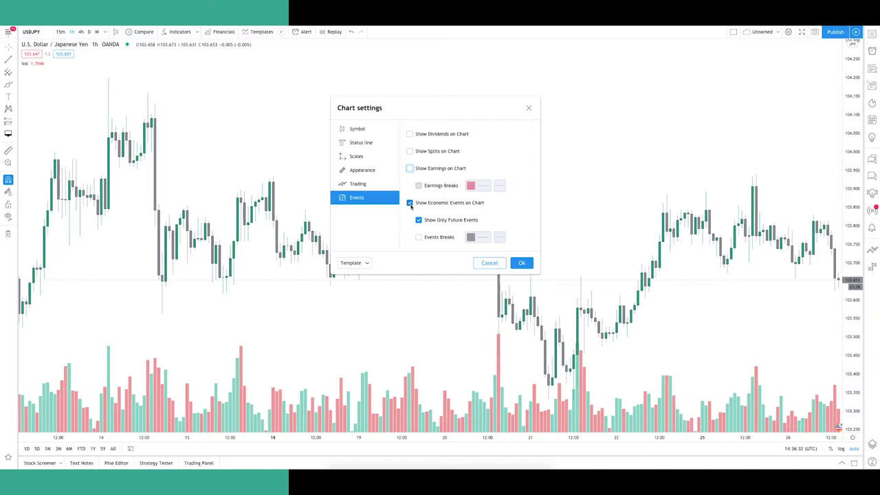
pyautogui.click(411, 204)
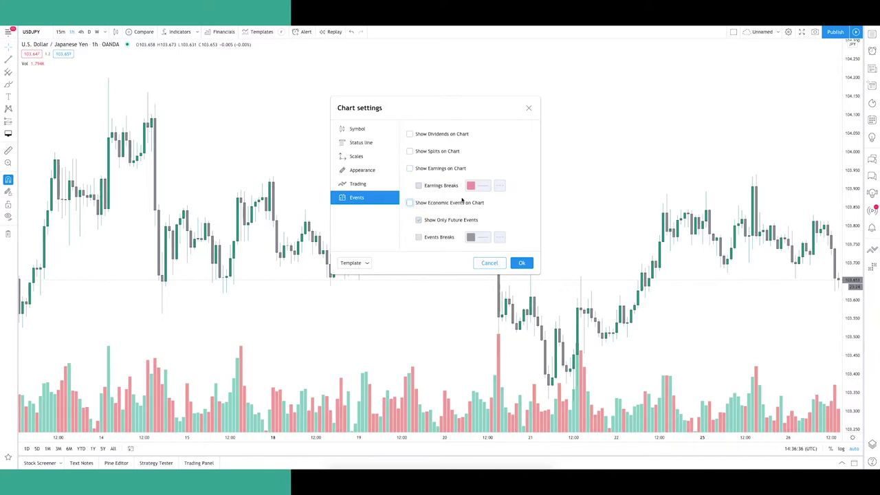
pyautogui.click(520, 263)
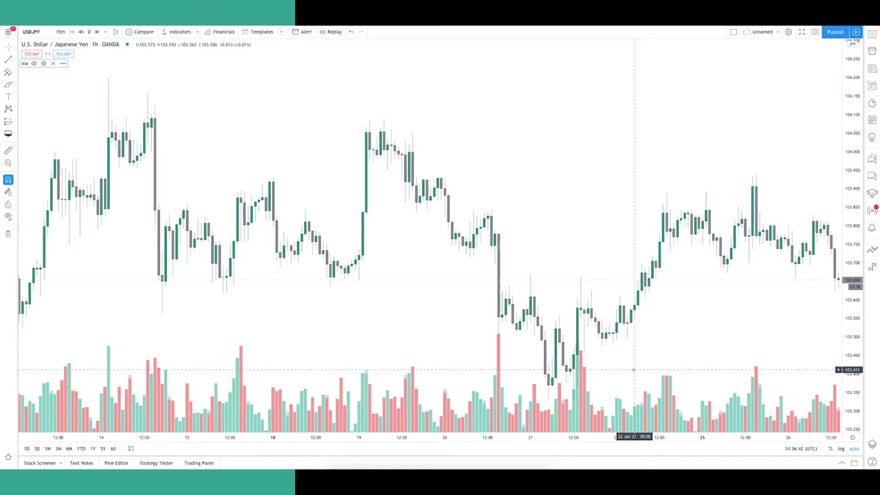
pyautogui.press('Delete')
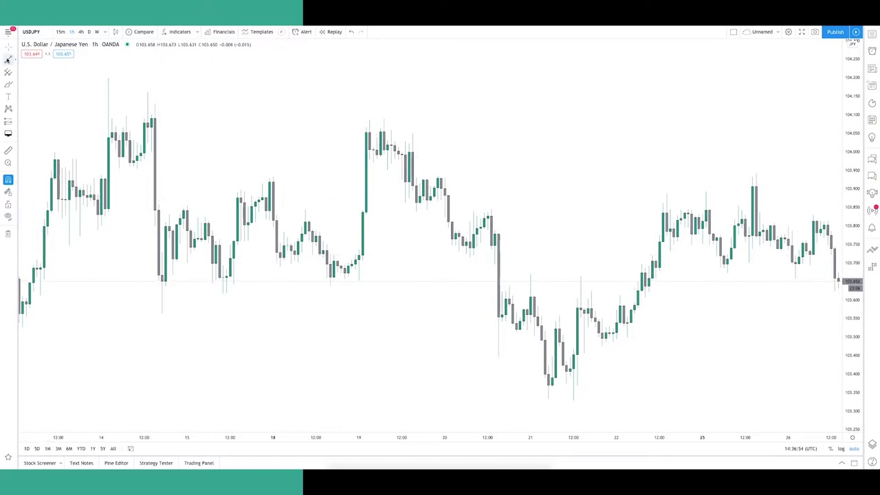
# - Draw a trend line from the 20 Jan low up to 22 Jan and fine-tune its endpoints
pyautogui.click(8, 60)
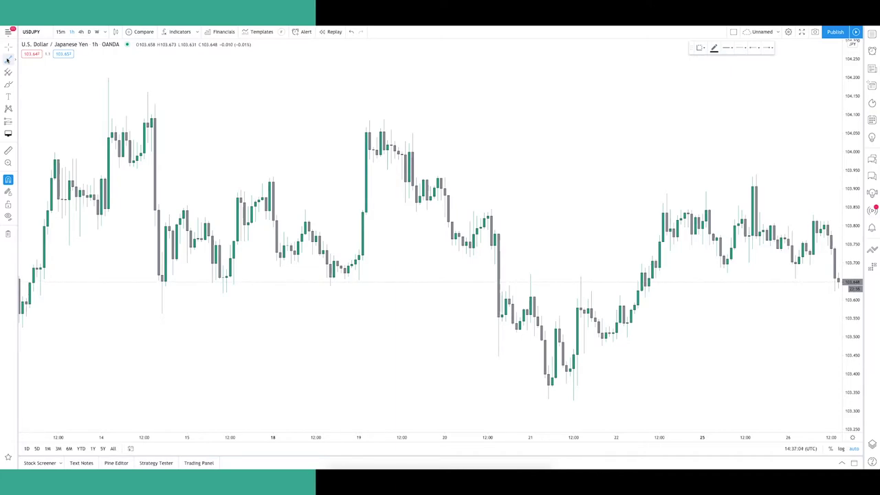
pyautogui.click(527, 404)
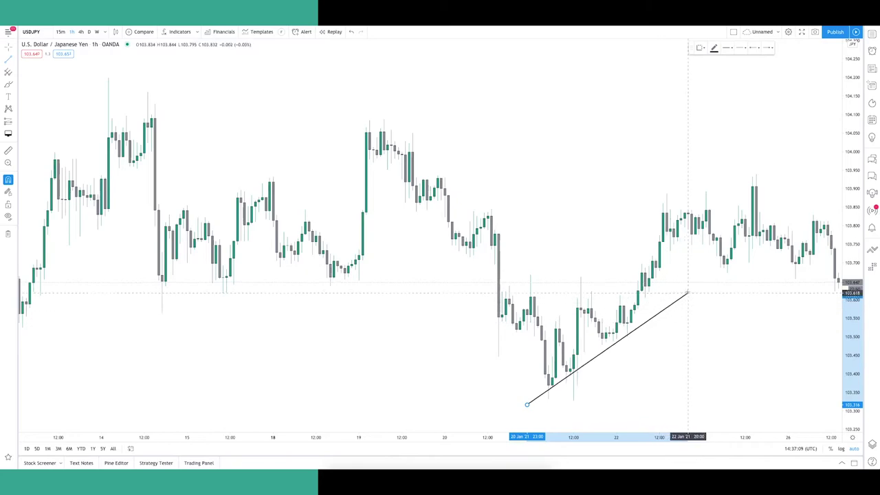
pyautogui.click(688, 282)
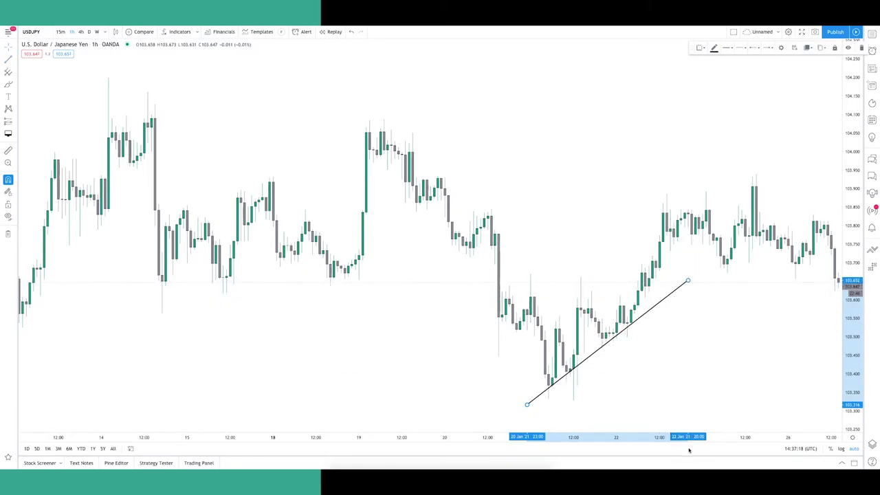
pyautogui.moveTo(688, 281)
pyautogui.mouseDown()
pyautogui.moveTo(691, 325)
pyautogui.moveTo(694, 285)
pyautogui.moveTo(691, 296)
pyautogui.moveTo(684, 273)
pyautogui.moveTo(688, 281)
pyautogui.mouseUp()
pyautogui.moveTo(527, 405); pyautogui.dragTo(527, 407)
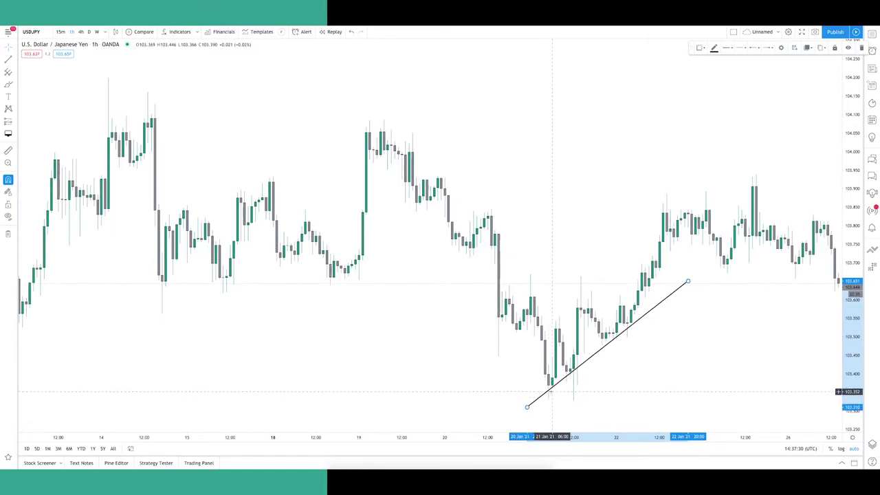
pyautogui.doubleClick(541, 396)
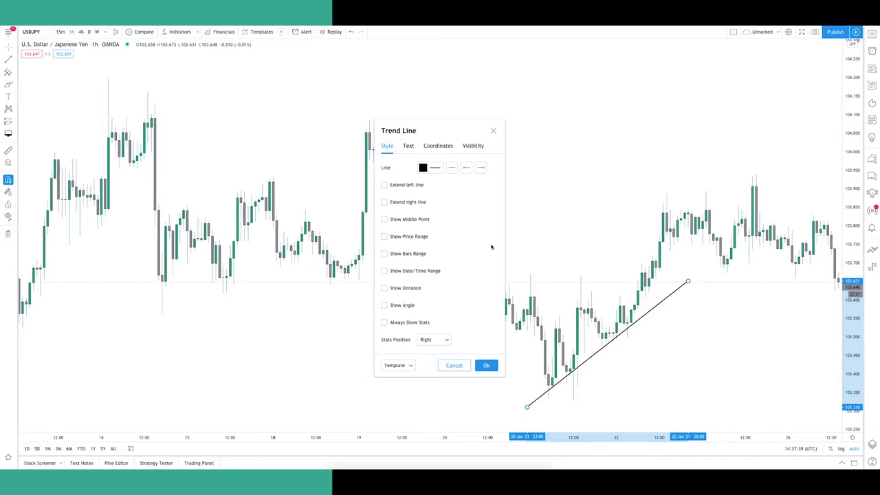
# - Browse the trend line's Text, Coordinates and Visibility settings, returning to Style
pyautogui.click(409, 145)
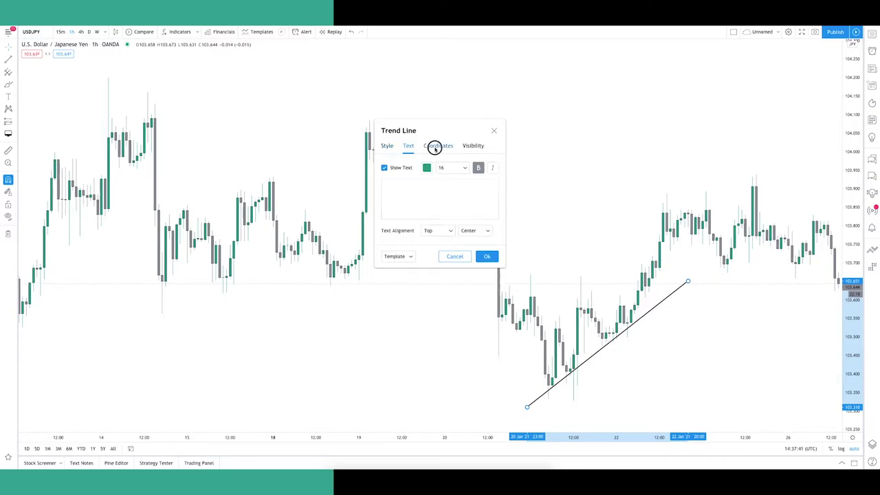
pyautogui.click(436, 146)
pyautogui.click(473, 146)
pyautogui.click(387, 146)
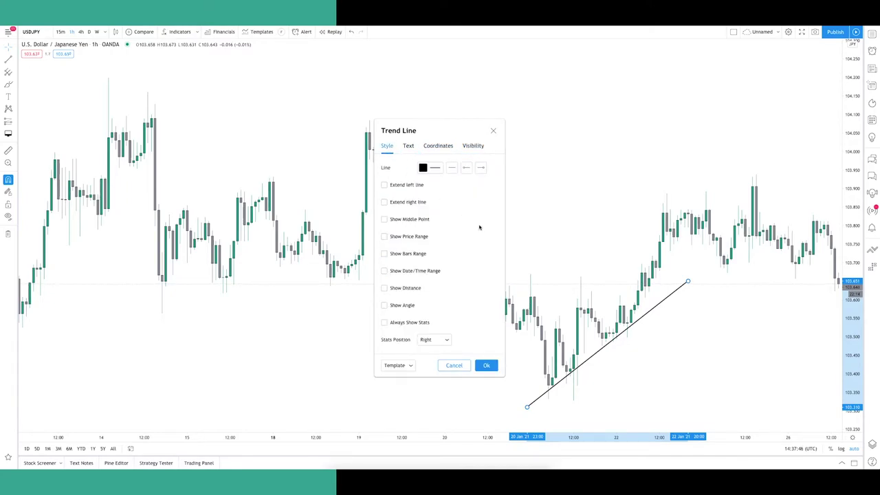
pyautogui.click(425, 168)
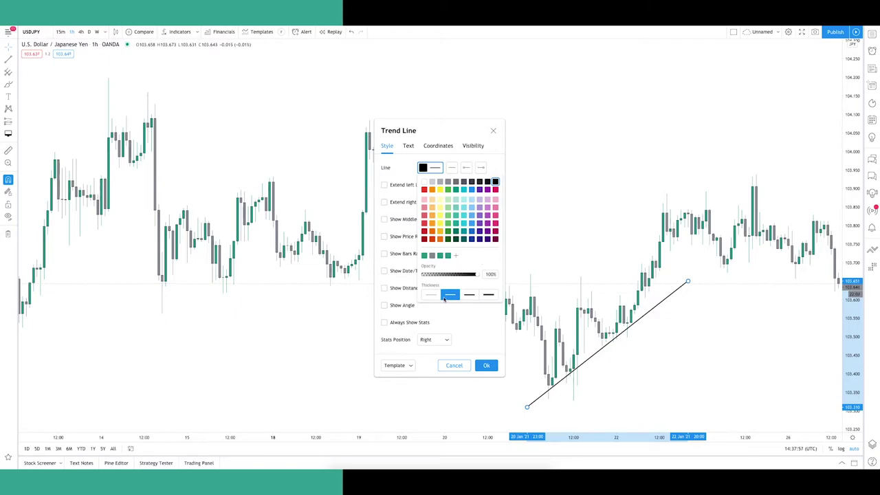
# - Keep the trend line black after trying other colours, and set the second line thickness
pyautogui.click(487, 199)
pyautogui.click(487, 217)
pyautogui.click(487, 239)
pyautogui.click(455, 239)
pyautogui.click(456, 231)
pyautogui.click(457, 207)
pyautogui.click(495, 182)
pyautogui.click(488, 294)
pyautogui.click(469, 294)
pyautogui.click(431, 295)
pyautogui.click(450, 295)
pyautogui.click(487, 344)
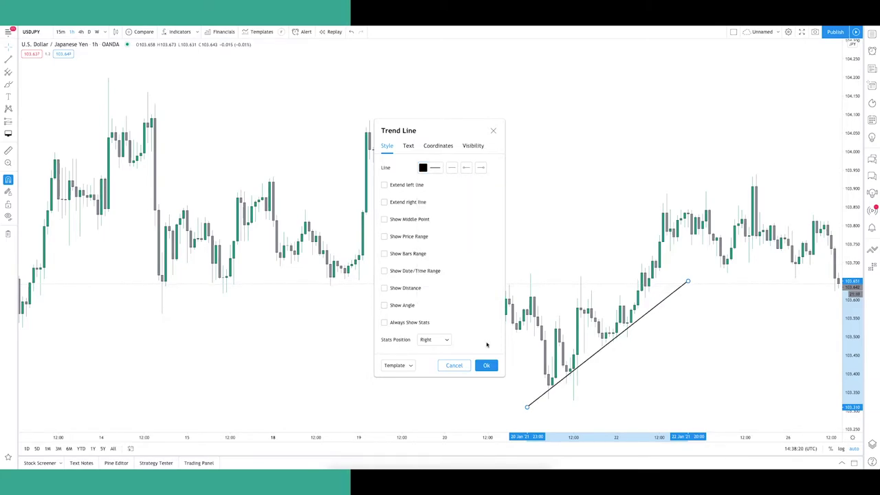
# - Hide the trend line on minute timeframes and apply its settings
pyautogui.click(447, 148)
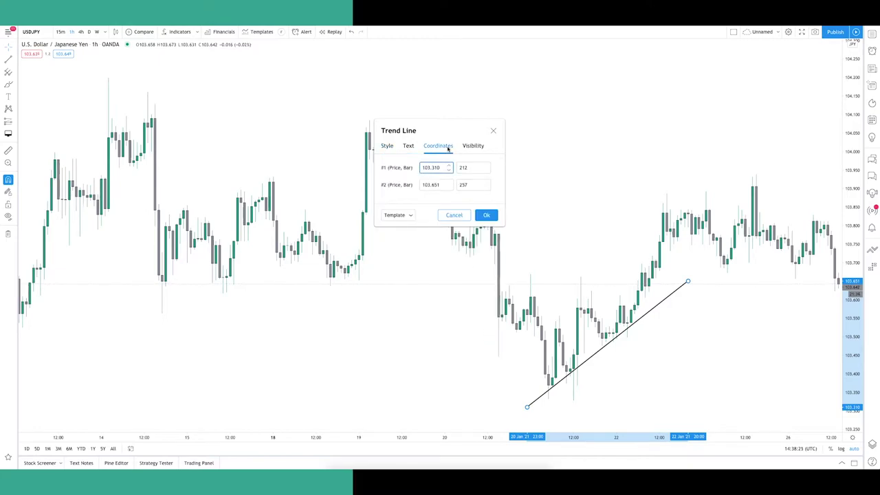
pyautogui.click(469, 148)
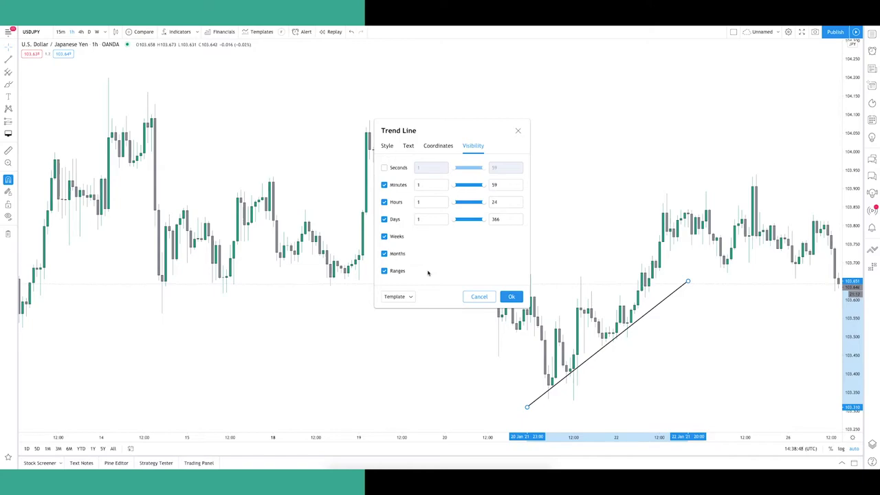
pyautogui.click(385, 184)
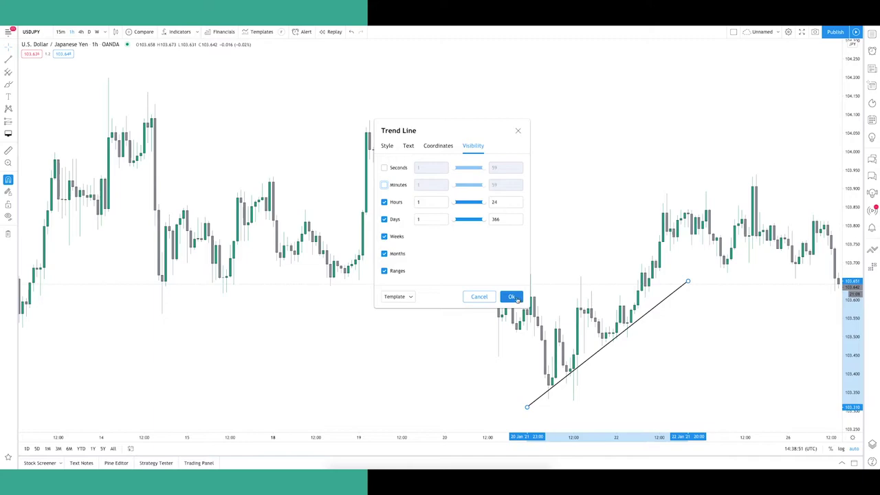
pyautogui.click(512, 296)
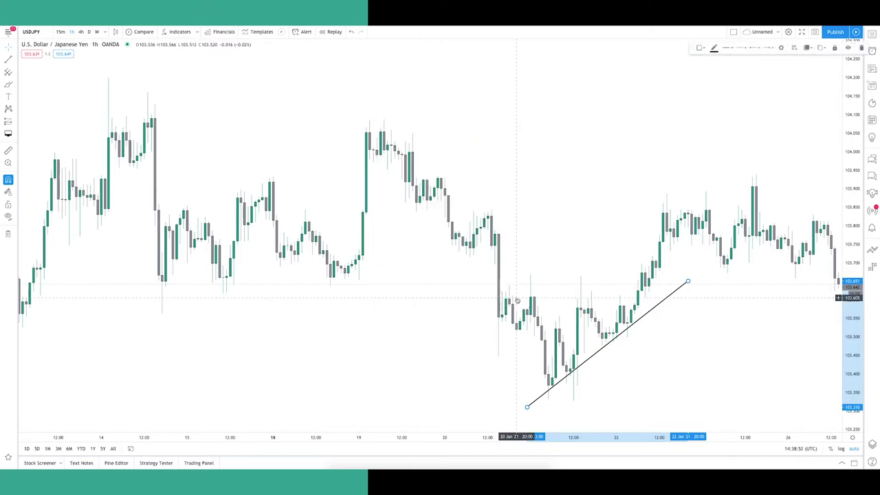
# - Add 30 minutes to the favourite intervals and remove all drawings from the chart
pyautogui.click(107, 32)
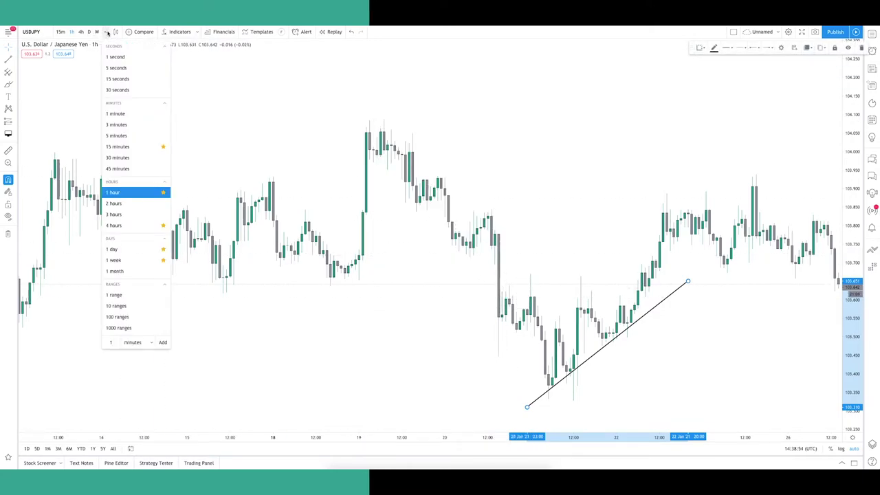
pyautogui.click(117, 157)
pyautogui.moveTo(455, 277); pyautogui.dragTo(270, 280)
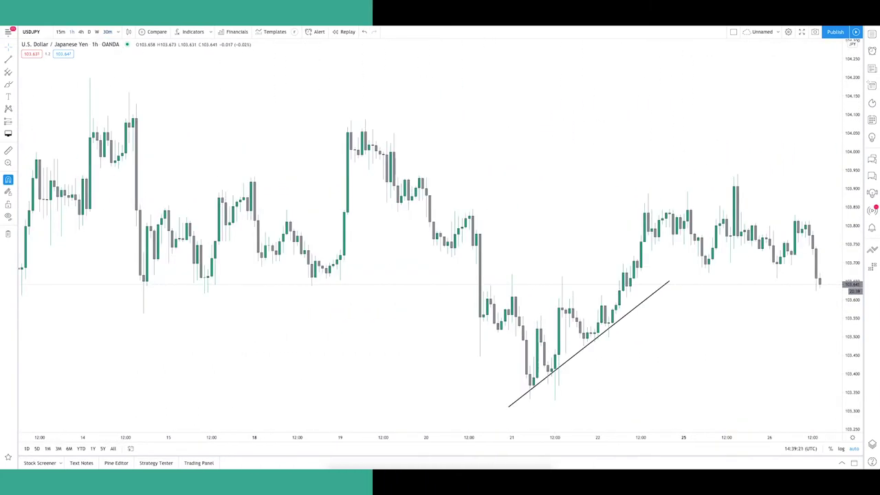
pyautogui.rightClick(600, 197)
pyautogui.click(633, 334)
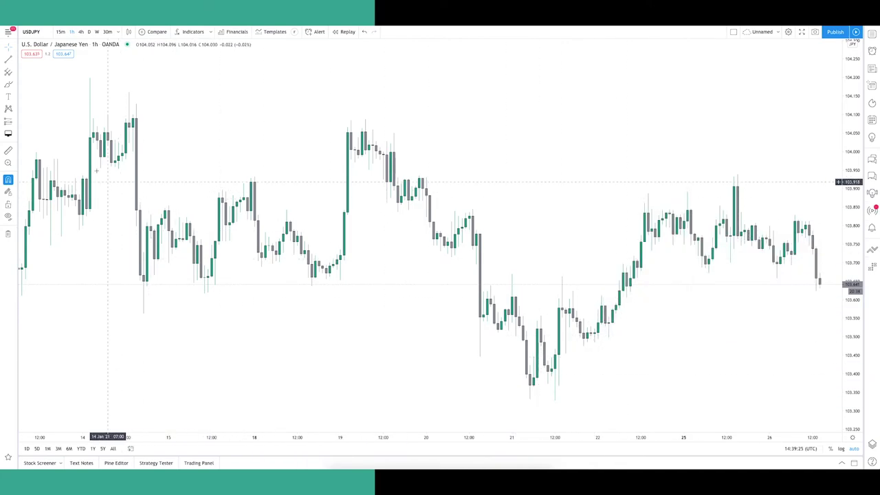
pyautogui.click(16, 61)
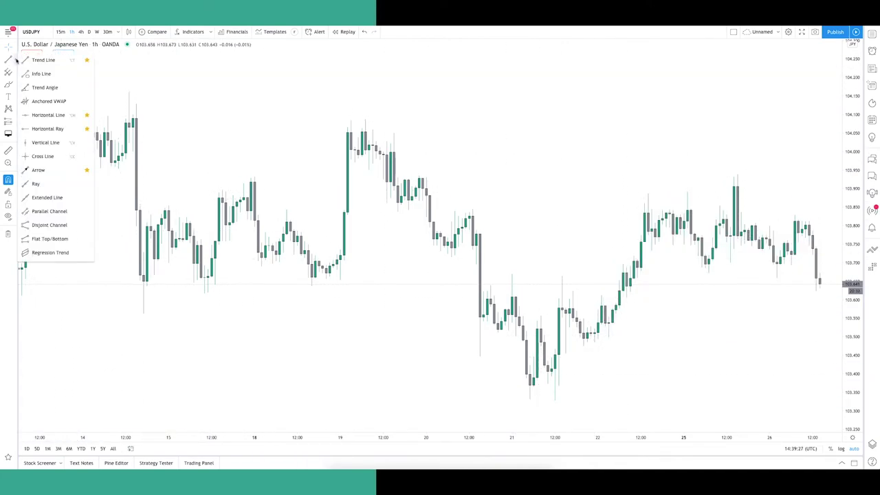
# - Place a horizontal line across the USDJPY chart
pyautogui.click(49, 115)
pyautogui.click(129, 284)
pyautogui.click(255, 374)
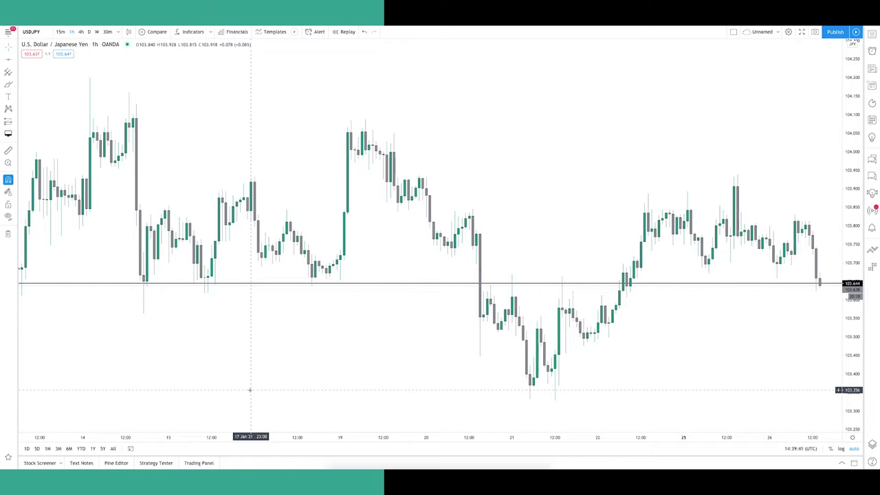
pyautogui.doubleClick(265, 285)
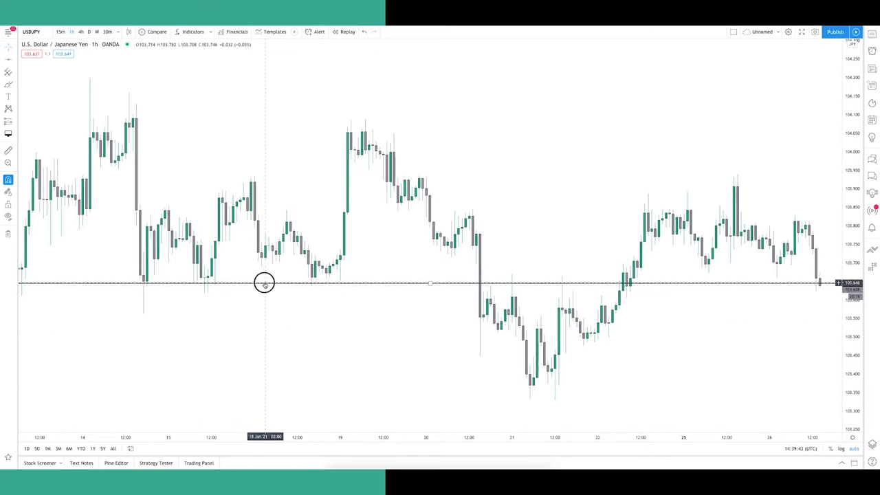
# - Label the horizontal line 'Monthly' at font size 24, confirm, then remove it
pyautogui.click(396, 180)
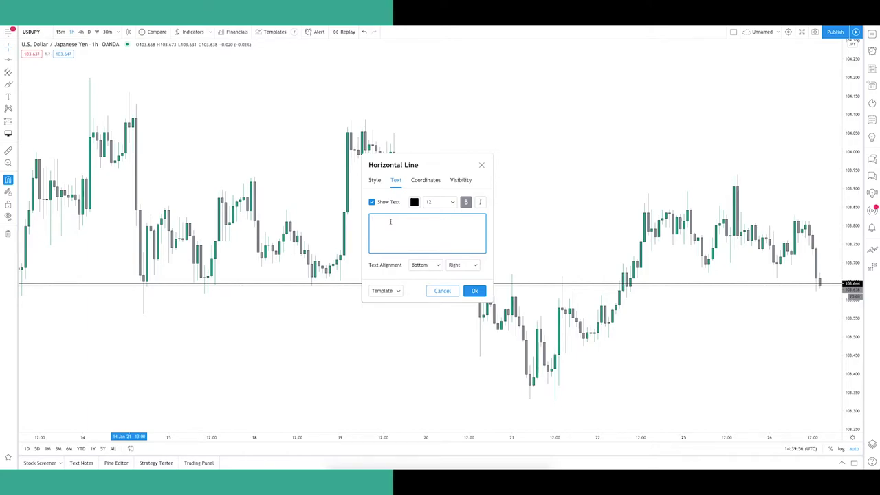
pyautogui.write('Monthly')
pyautogui.click(440, 201)
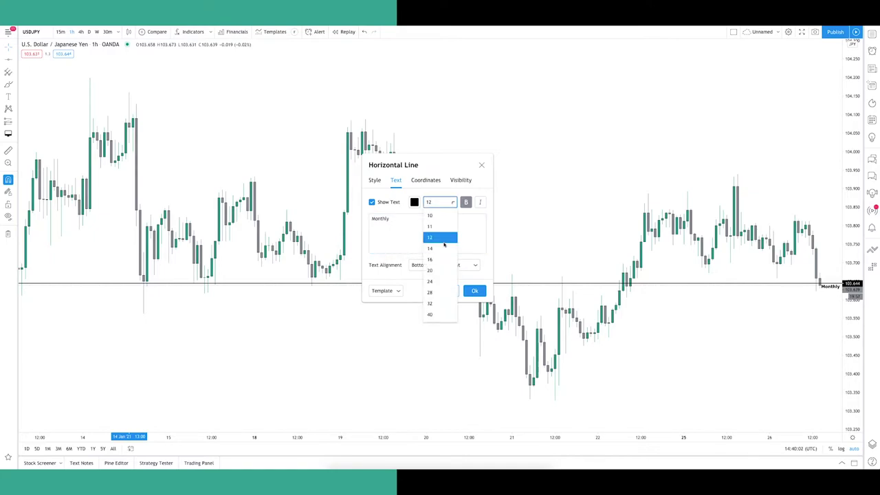
pyautogui.click(444, 278)
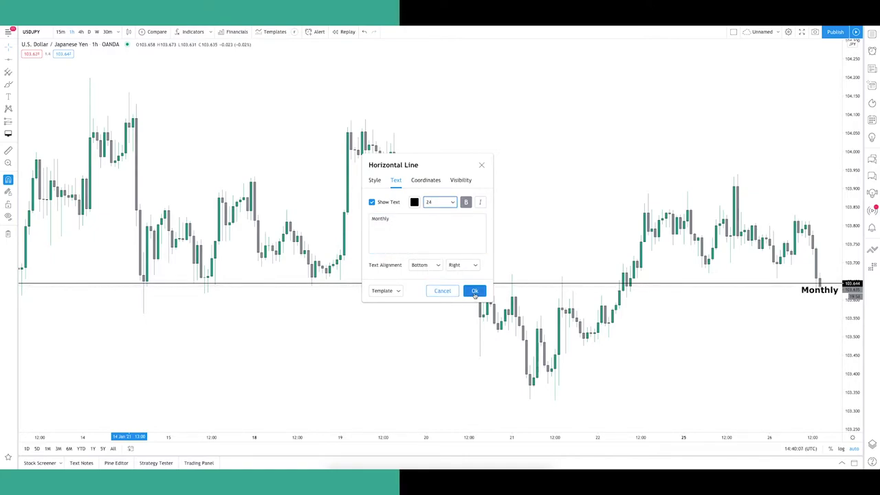
pyautogui.click(374, 180)
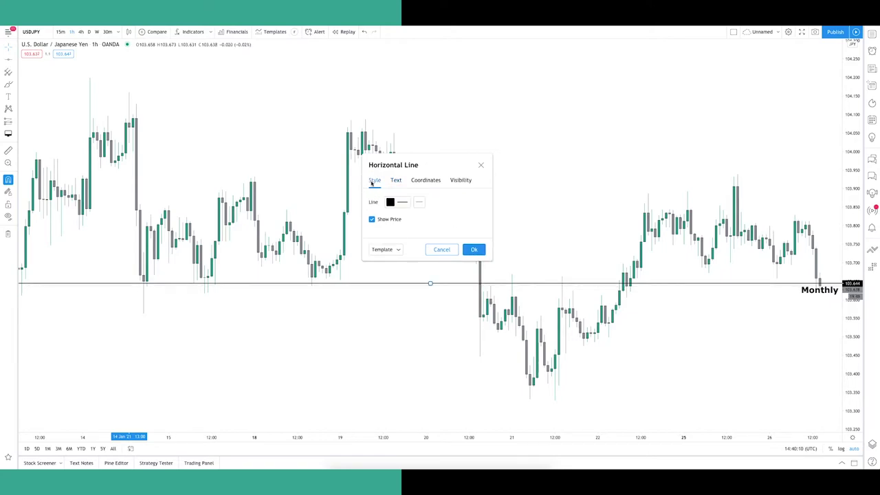
pyautogui.click(398, 202)
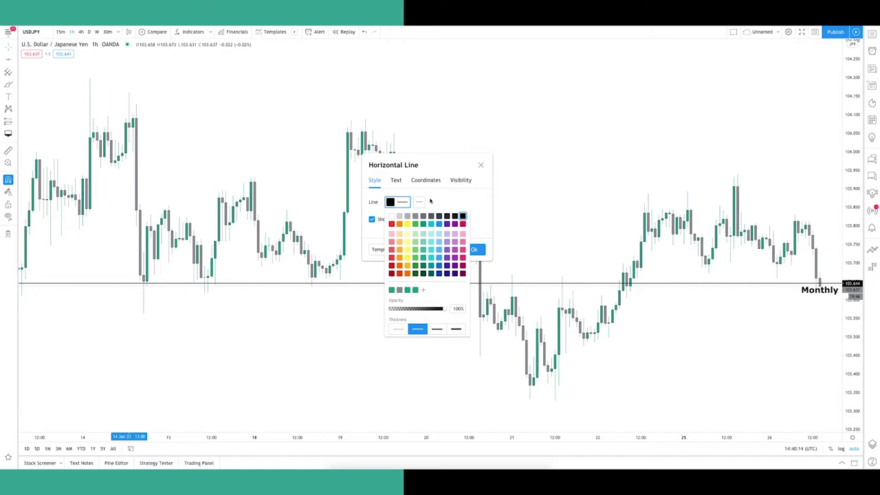
pyautogui.click(391, 202)
pyautogui.click(474, 249)
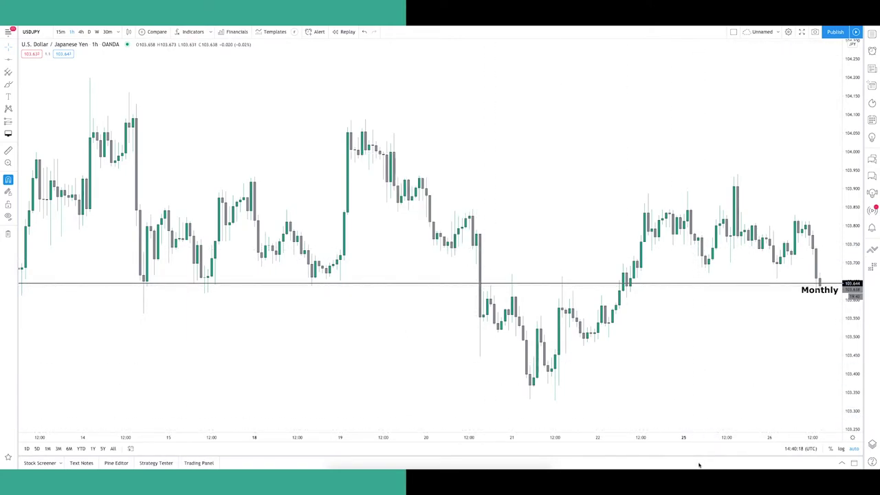
pyautogui.rightClick(697, 393)
pyautogui.click(727, 434)
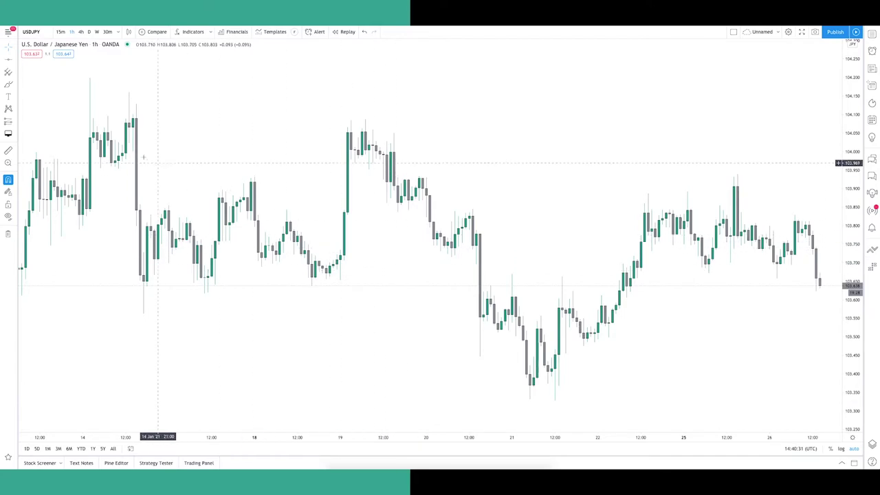
# - Draw an arrow from low on the left up to the 18 Jan candle lows
pyautogui.click(14, 64)
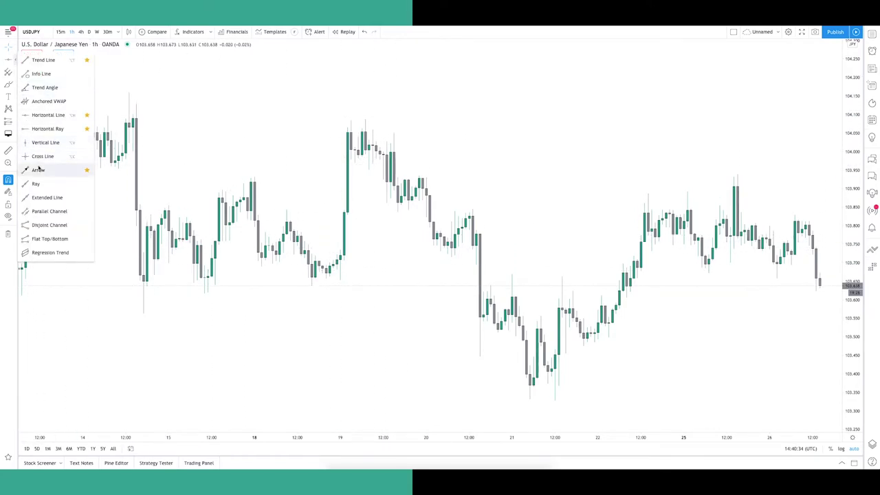
pyautogui.click(39, 170)
pyautogui.click(255, 363)
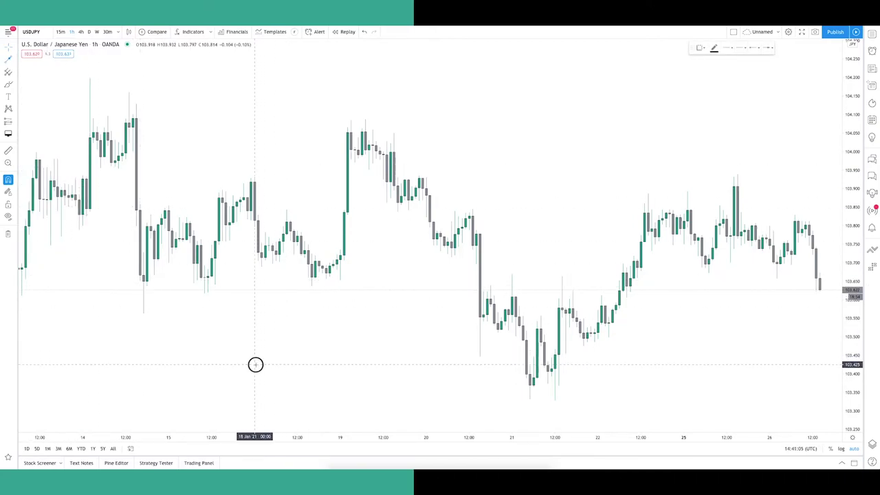
pyautogui.click(303, 286)
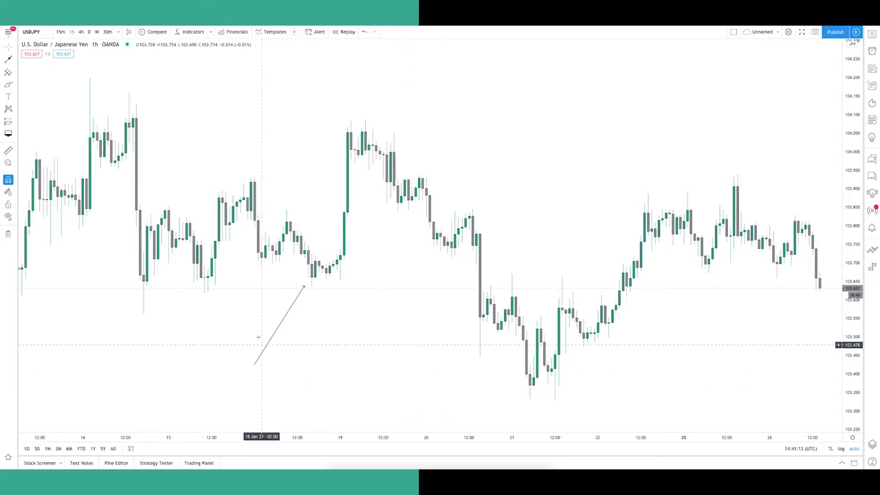
# - Adjust the arrow's line-end styles, keeping an arrowhead on the far end, and confirm
pyautogui.doubleClick(282, 324)
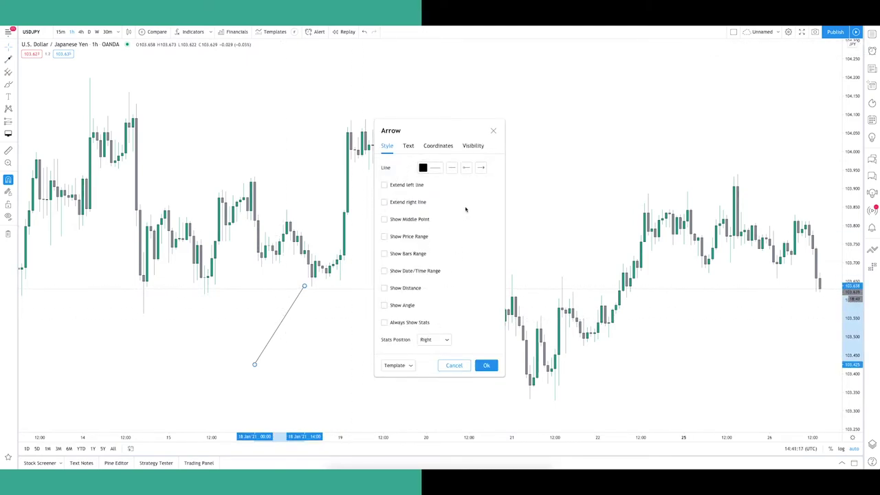
pyautogui.click(481, 168)
pyautogui.click(485, 182)
pyautogui.click(289, 367)
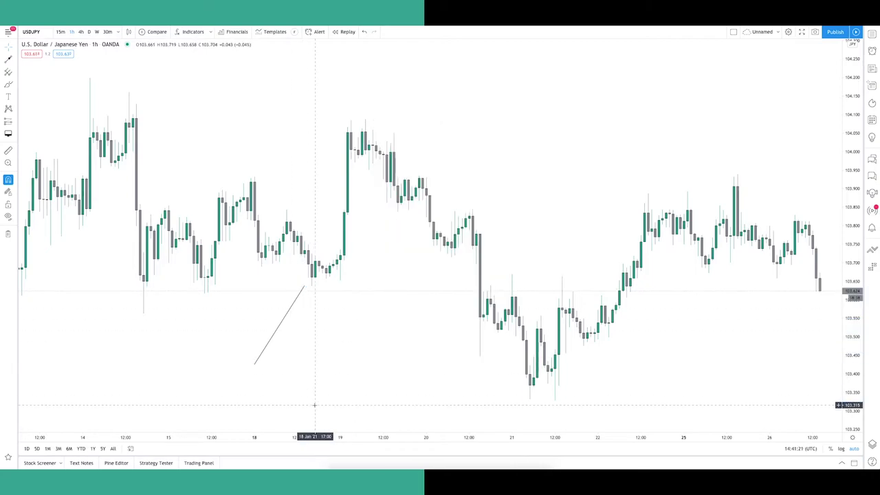
pyautogui.doubleClick(289, 308)
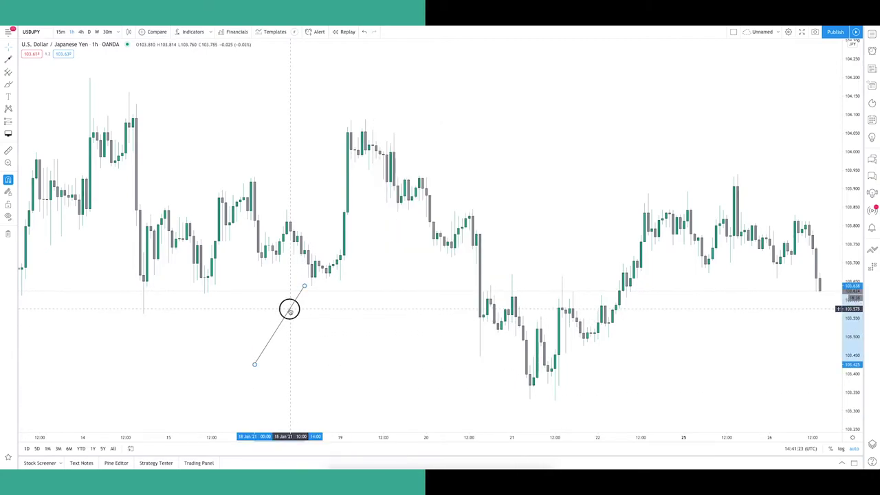
pyautogui.click(466, 171)
pyautogui.click(481, 168)
pyautogui.click(486, 190)
pyautogui.click(452, 169)
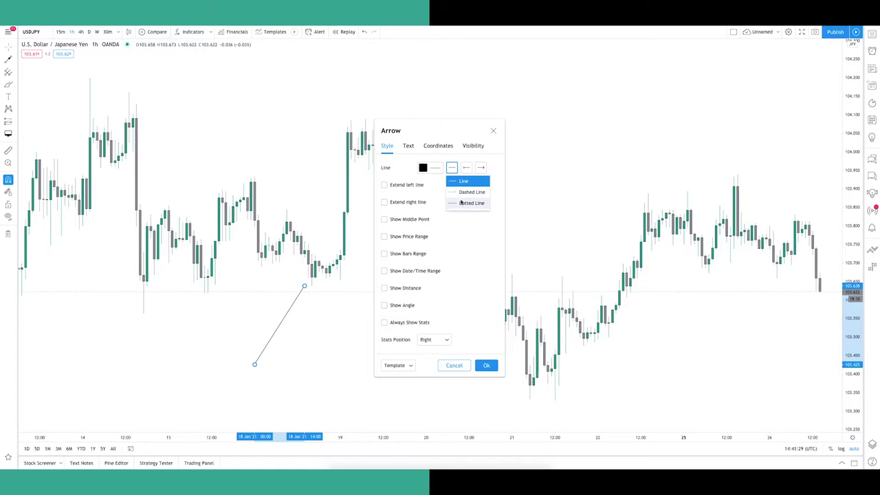
pyautogui.click(460, 239)
pyautogui.click(461, 241)
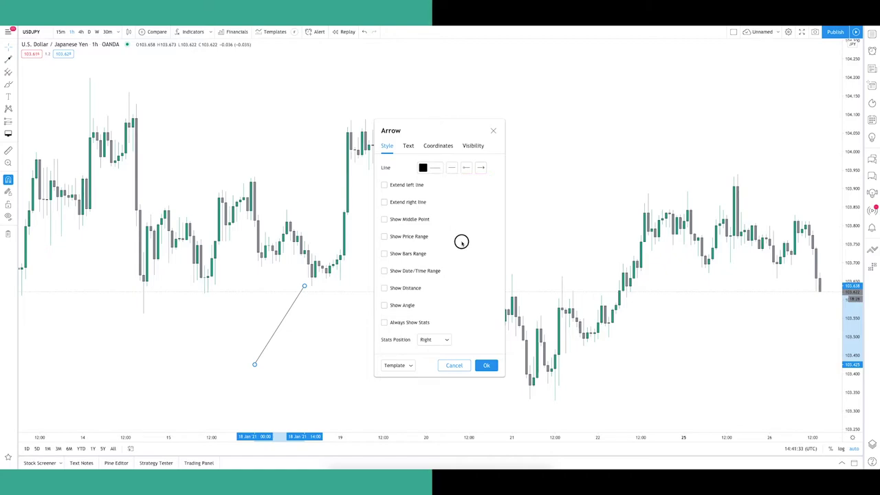
pyautogui.click(481, 364)
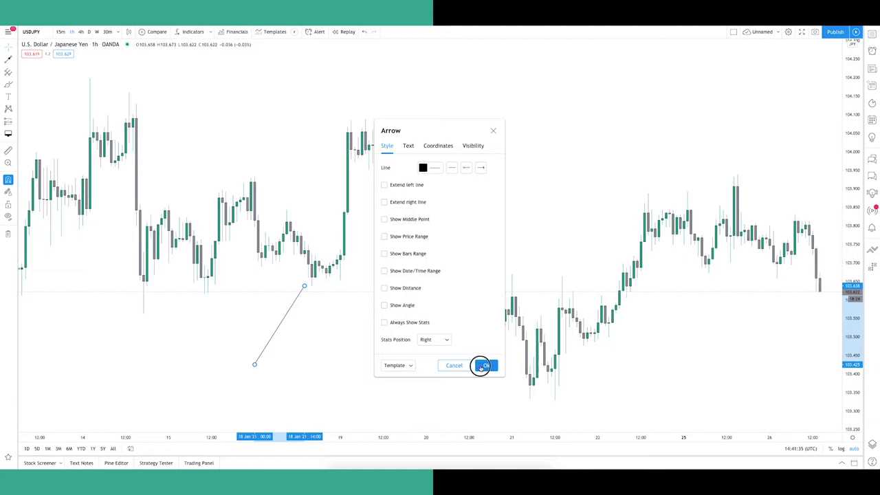
# - Remove all drawings from the chart through its context menu
pyautogui.click(358, 381)
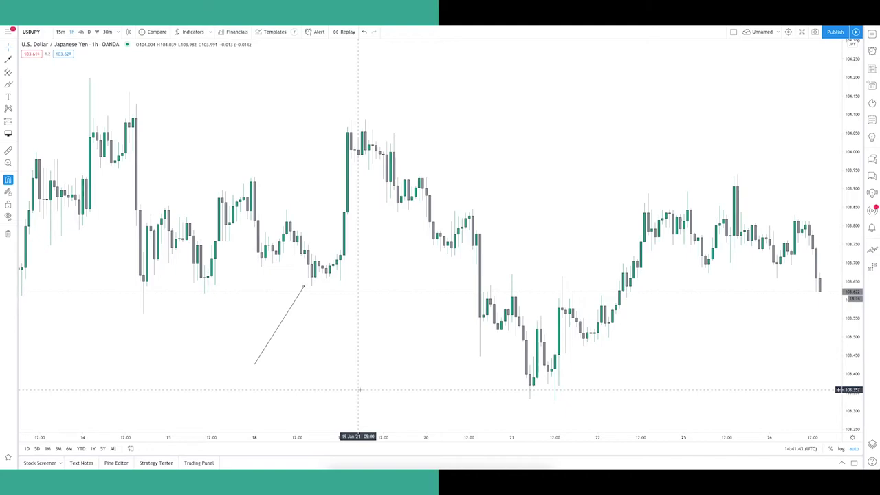
pyautogui.rightClick(359, 375)
pyautogui.click(404, 437)
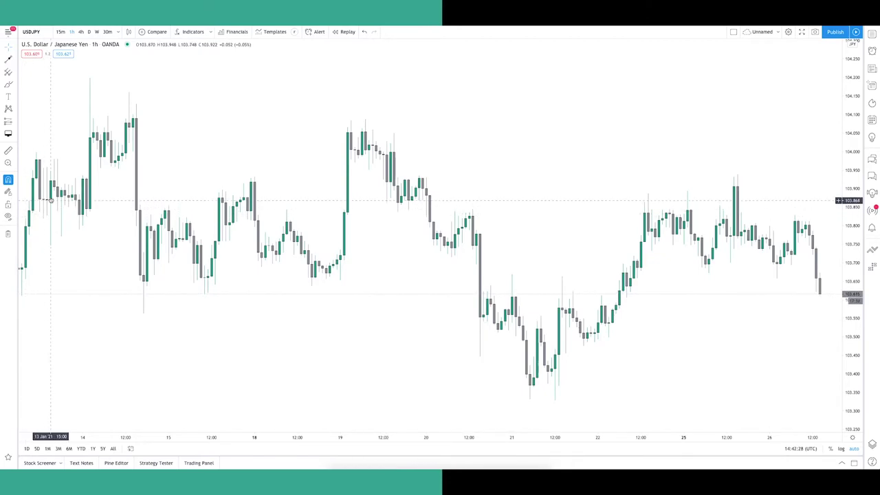
# - Bring up the left toolbar's Pitchfork, Gann and Fib tools flyout
pyautogui.click(16, 73)
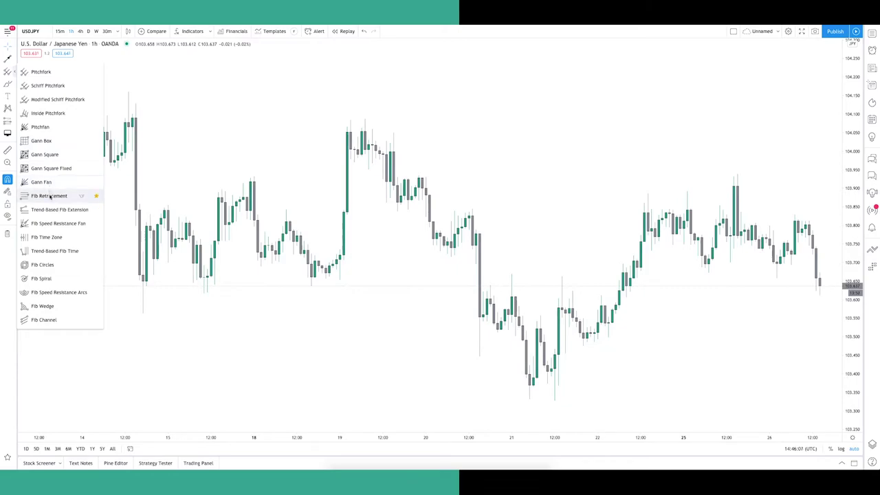
# - Draw a Fib Retracement from the 19 Jan high 104.052 to the 21 Jan low 103.367, opening its settings
pyautogui.click(49, 196)
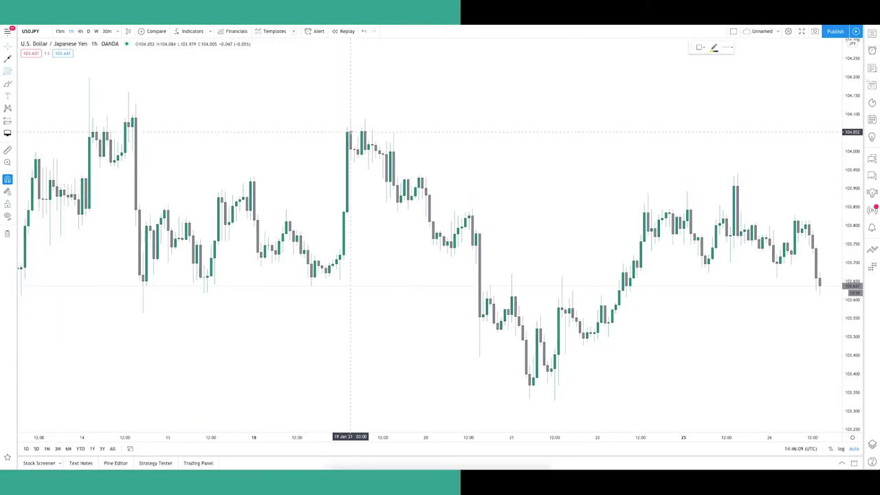
pyautogui.click(351, 129)
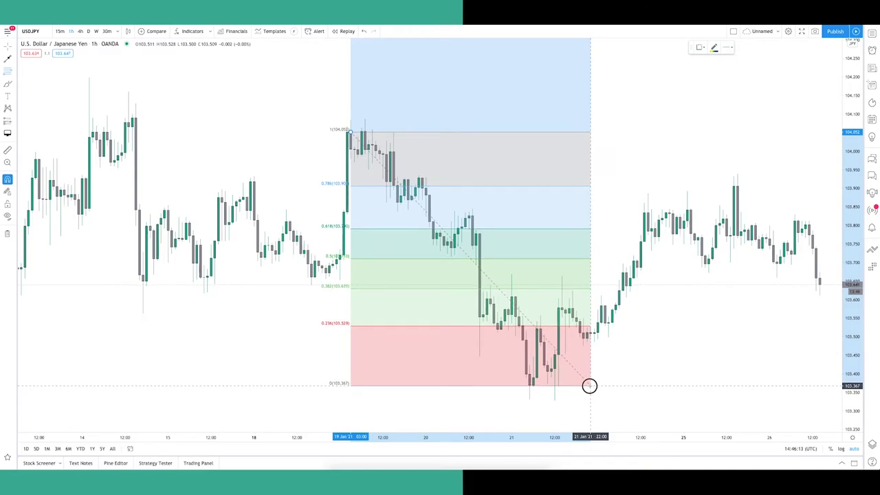
pyautogui.click(590, 385)
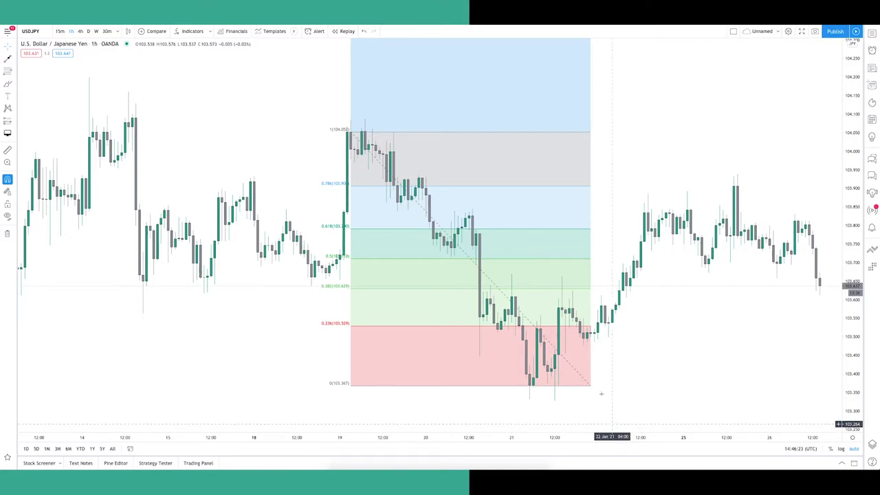
pyautogui.click(578, 229)
pyautogui.doubleClick(579, 229)
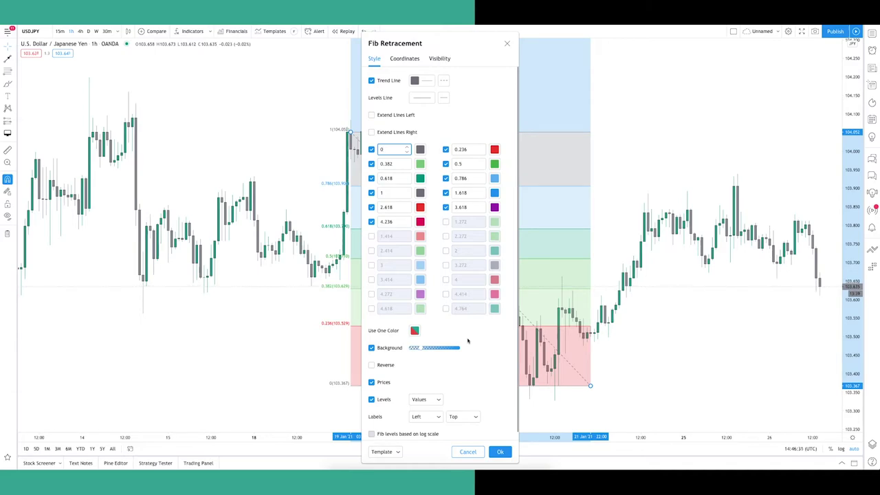
# - Hide the 0.236, 0.382, 1.618, 2.618, 3.618 and 4.236 Fib levels
pyautogui.click(445, 149)
pyautogui.click(372, 163)
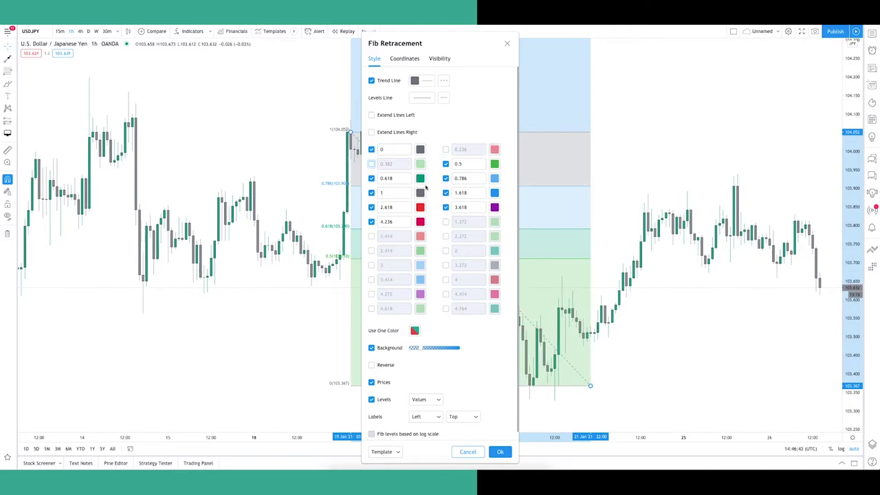
pyautogui.click(445, 192)
pyautogui.click(372, 207)
pyautogui.click(371, 221)
pyautogui.click(445, 207)
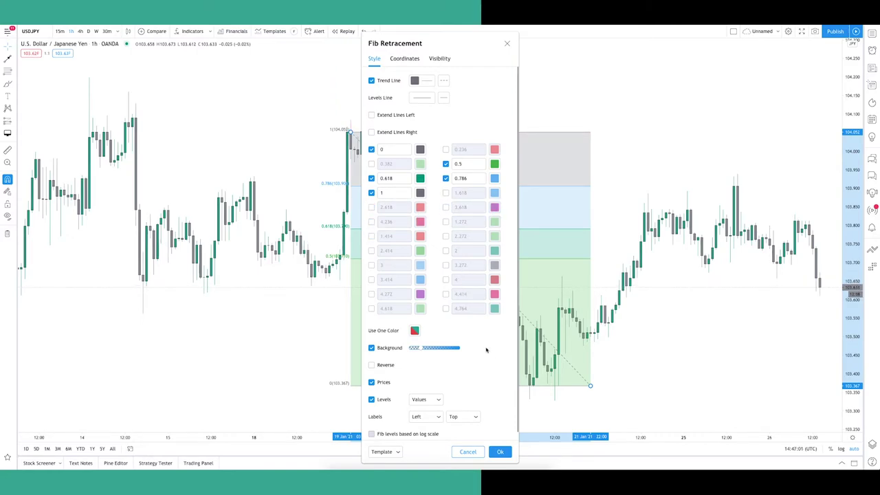
# - Make the 0, 0.5, 0.618, 0.786 and 1 level lines black and remove the background shading
pyautogui.click(420, 149)
pyautogui.click(420, 164)
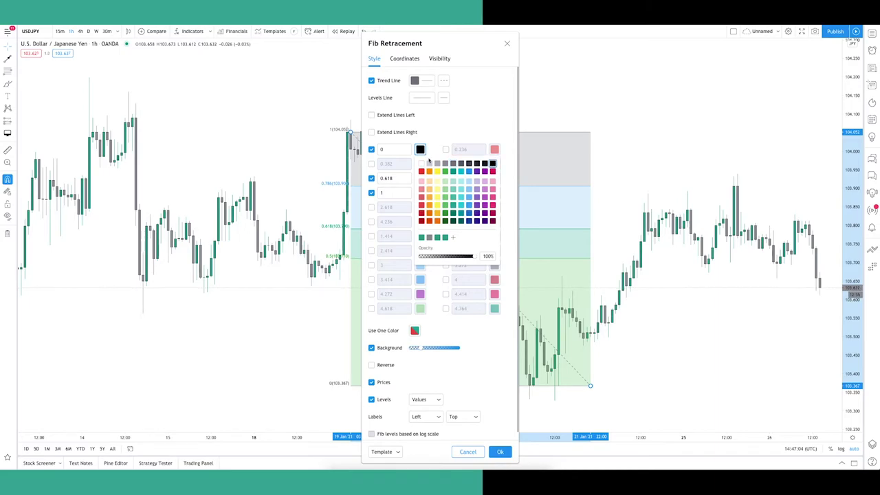
pyautogui.click(420, 178)
pyautogui.click(492, 194)
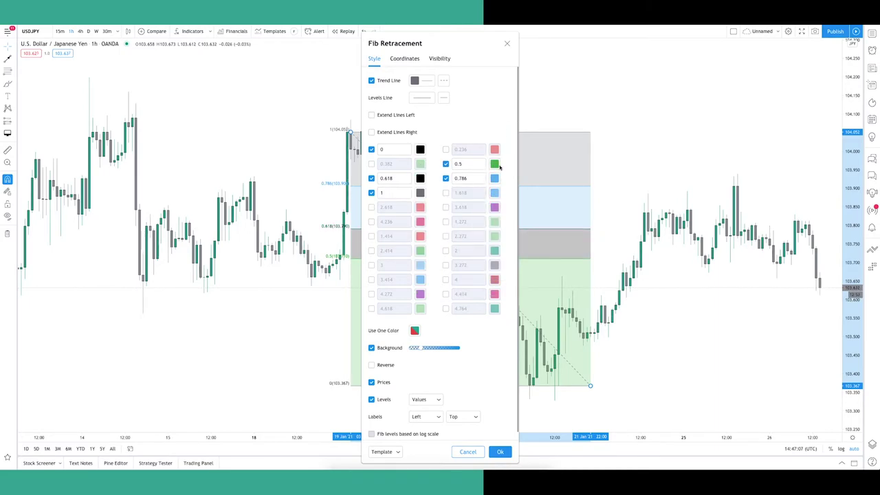
pyautogui.click(495, 163)
pyautogui.click(566, 178)
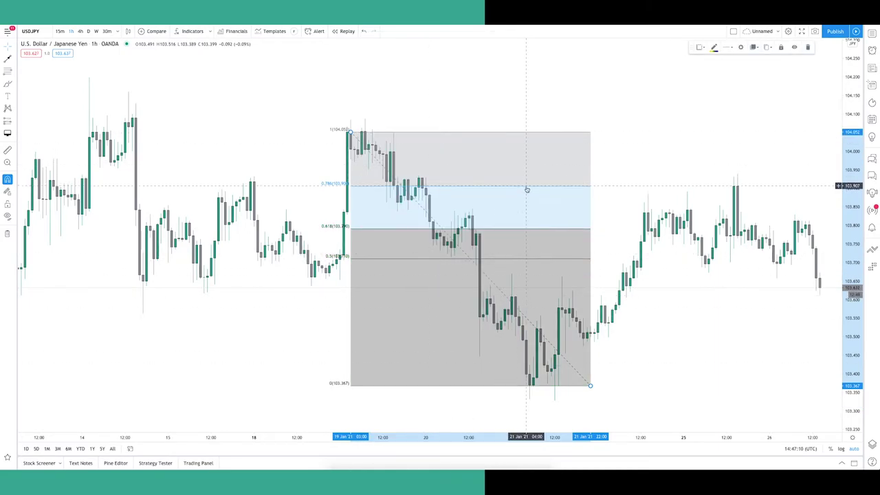
pyautogui.click(494, 178)
pyautogui.click(566, 193)
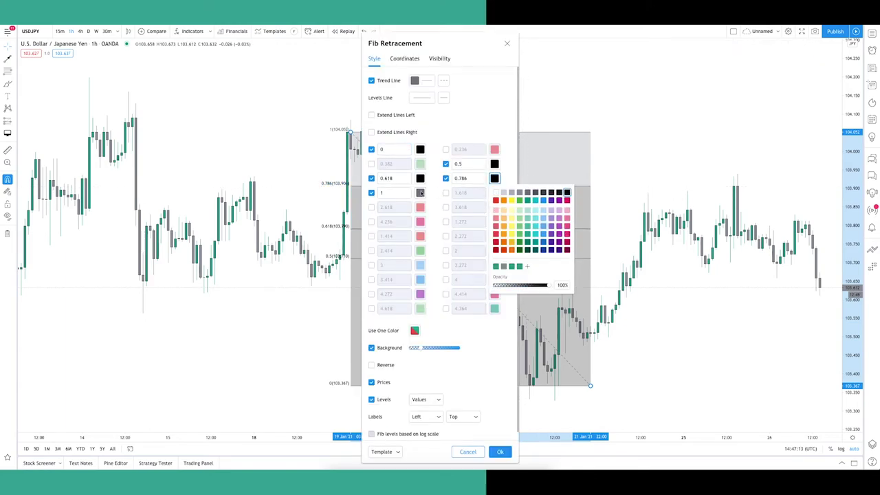
pyautogui.click(420, 192)
pyautogui.click(420, 193)
pyautogui.click(492, 206)
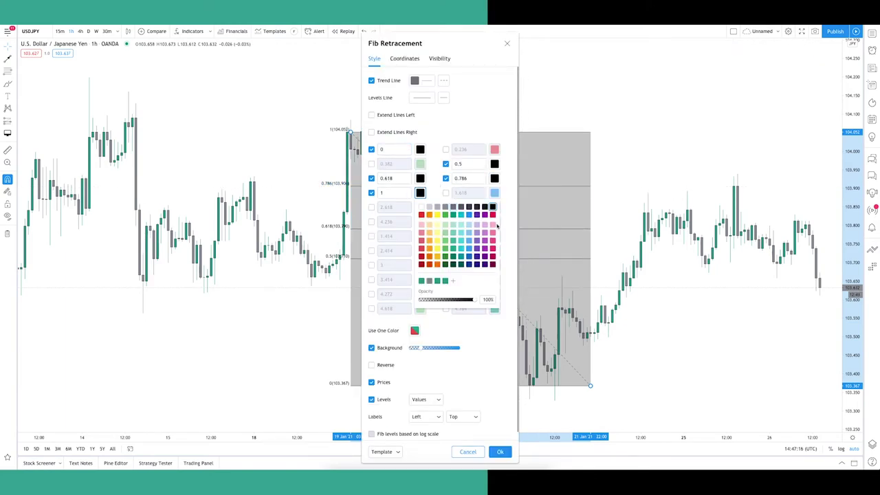
pyautogui.click(495, 335)
pyautogui.moveTo(421, 349); pyautogui.dragTo(395, 350)
# - Add extra Fib levels at -0.272 and 0.886
pyautogui.moveTo(411, 40); pyautogui.dragTo(185, 34)
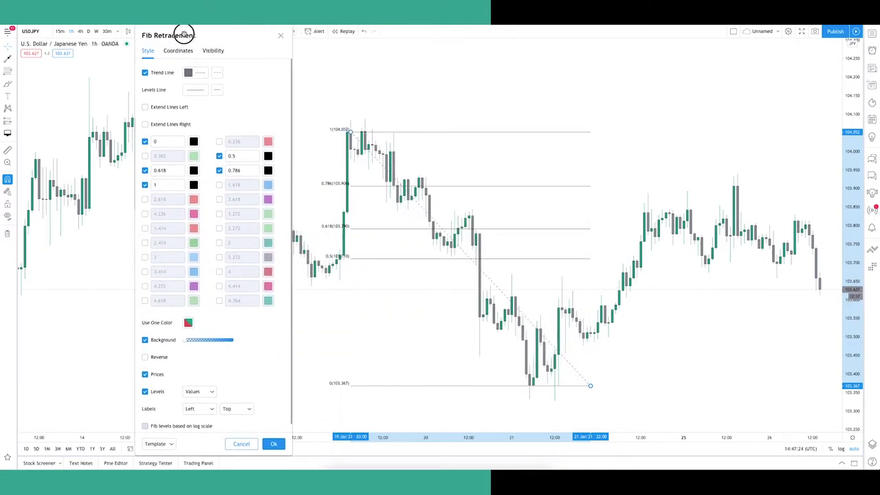
pyautogui.click(145, 199)
pyautogui.write('-0.')
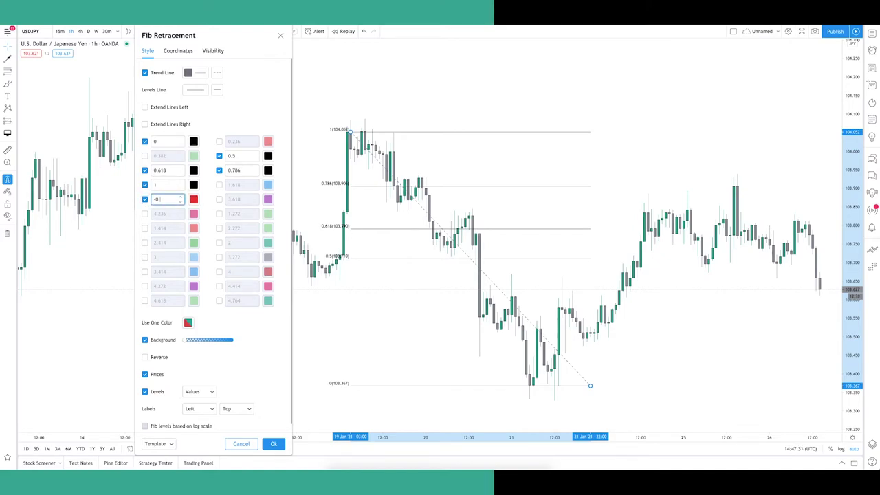
pyautogui.write('273')
pyautogui.press('BackSpace')
pyautogui.write('2')
pyautogui.click(167, 219)
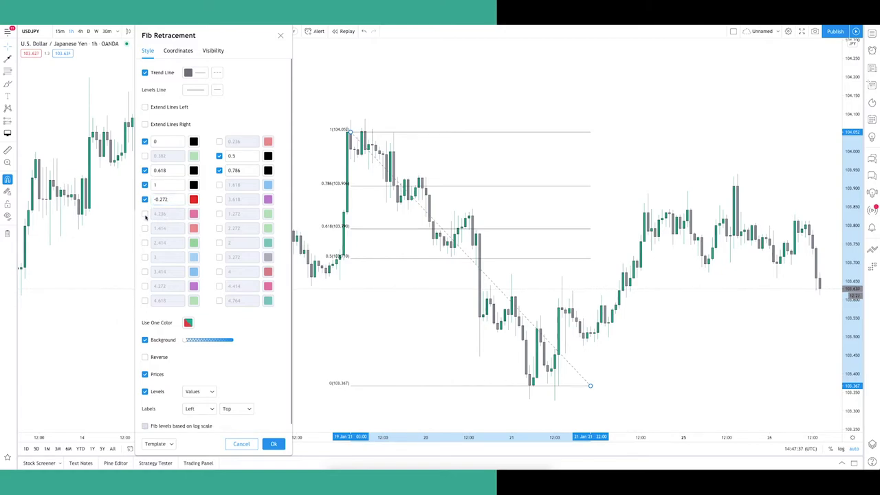
pyautogui.click(145, 213)
pyautogui.click(164, 214)
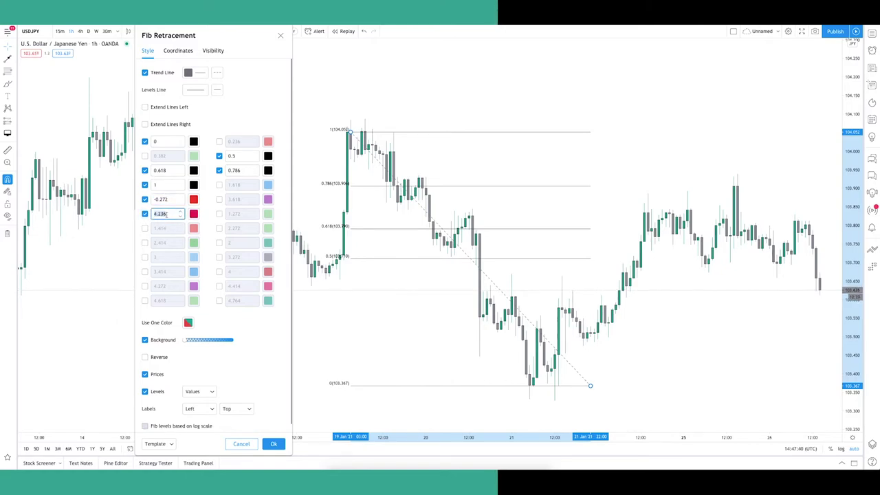
pyautogui.write('0.886')
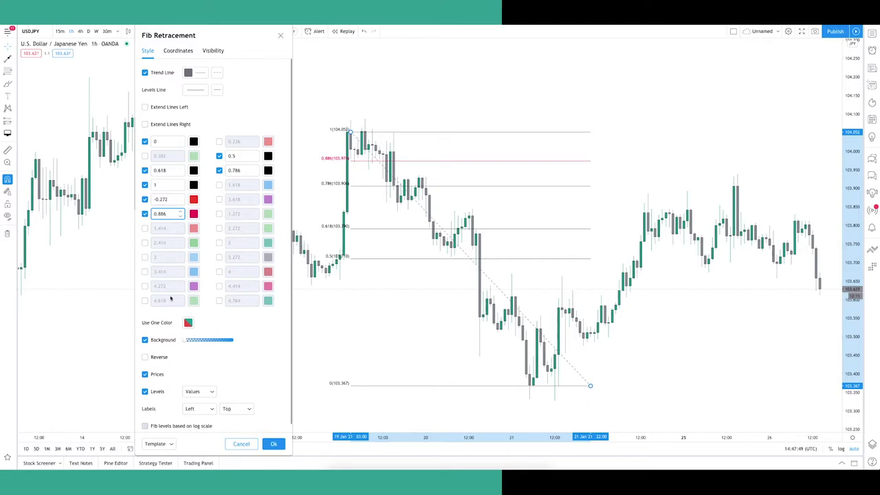
# - Show level labels as percentages on the right and apply the Fib settings
pyautogui.click(199, 391)
pyautogui.click(201, 416)
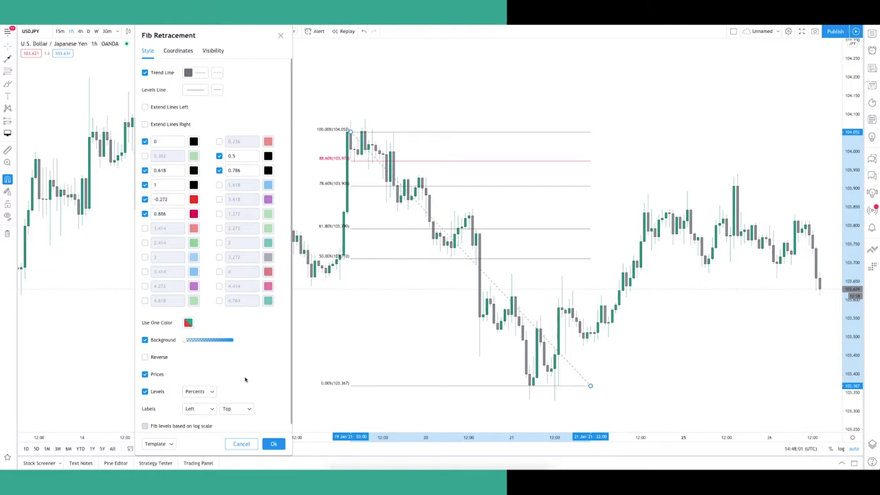
pyautogui.click(213, 409)
pyautogui.click(198, 445)
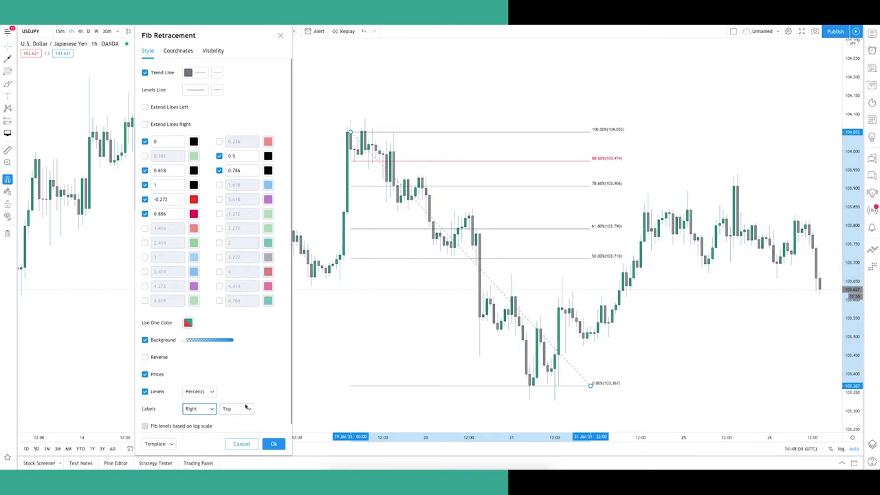
pyautogui.click(273, 444)
# - Pan and zoom out the chart to show more recent bars
pyautogui.moveTo(625, 287); pyautogui.dragTo(533, 241)
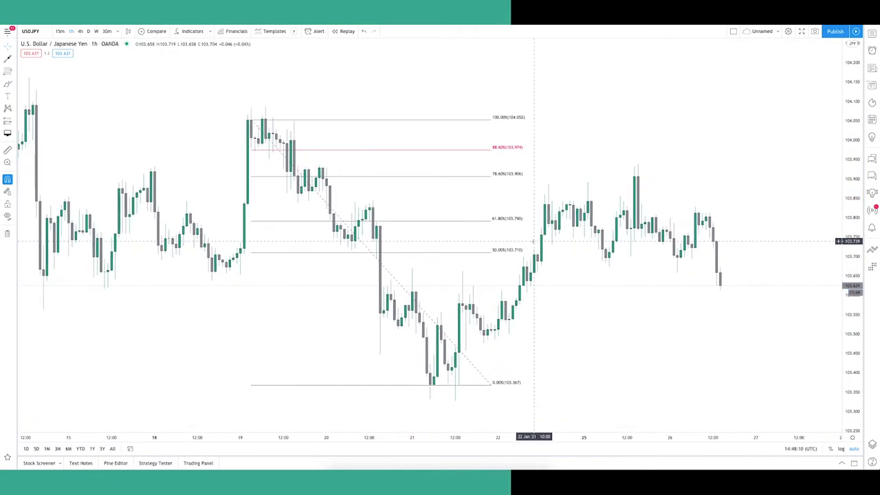
pyautogui.click(411, 415)
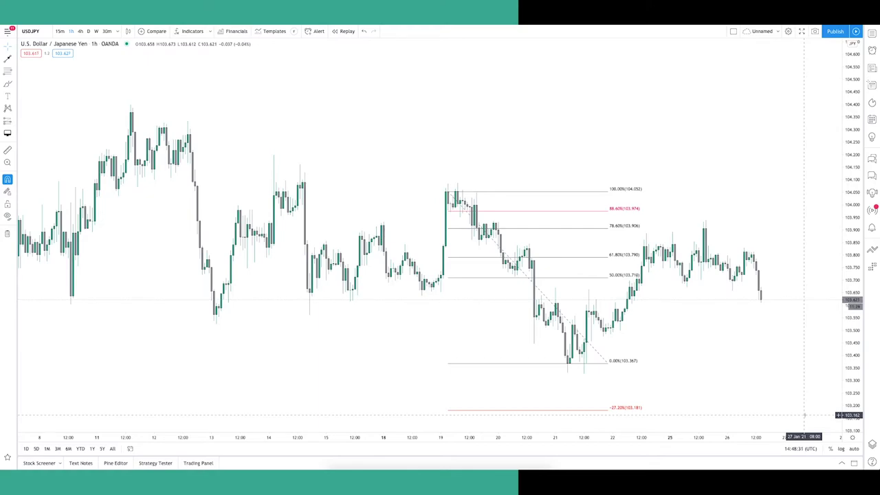
pyautogui.rightClick(804, 415)
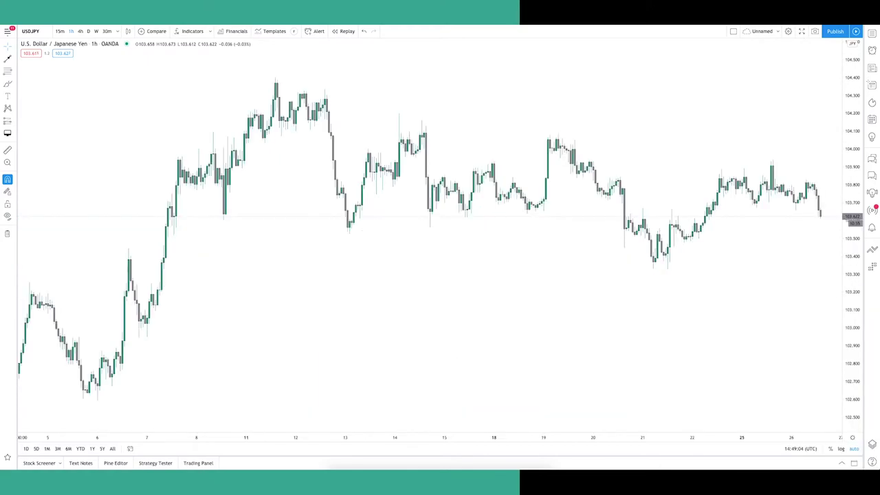
pyautogui.click(13, 84)
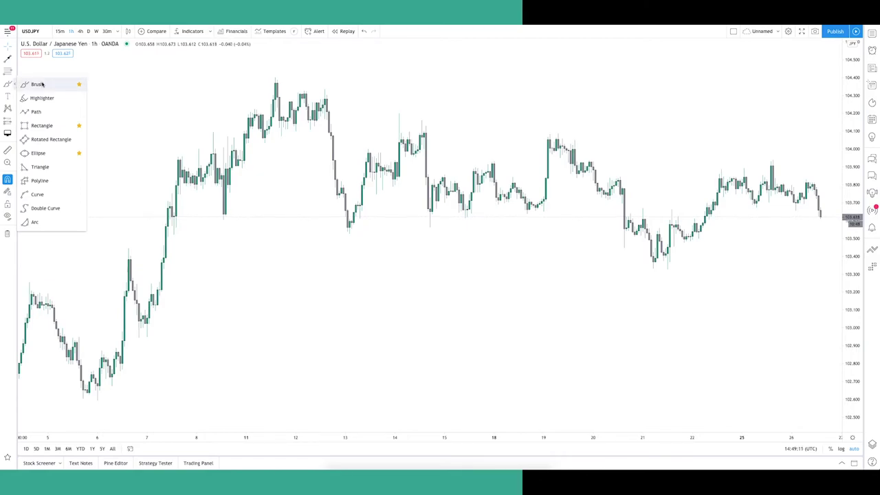
pyautogui.click(38, 84)
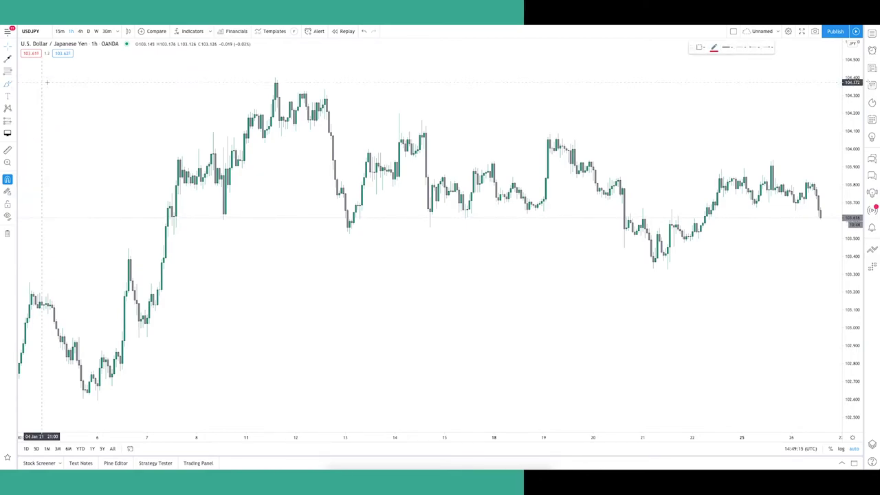
pyautogui.moveTo(252, 83); pyautogui.dragTo(330, 84)
pyautogui.moveTo(344, 230); pyautogui.dragTo(398, 229)
pyautogui.moveTo(408, 138); pyautogui.dragTo(462, 131)
pyautogui.moveTo(423, 209); pyautogui.dragTo(457, 209)
pyautogui.moveTo(520, 197); pyautogui.dragTo(554, 208)
pyautogui.moveTo(534, 140); pyautogui.dragTo(596, 140)
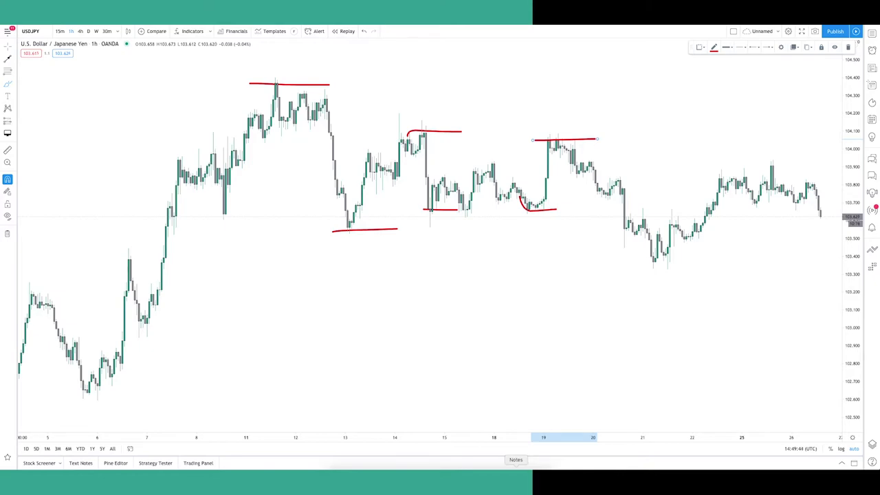
pyautogui.rightClick(480, 296)
pyautogui.click(509, 383)
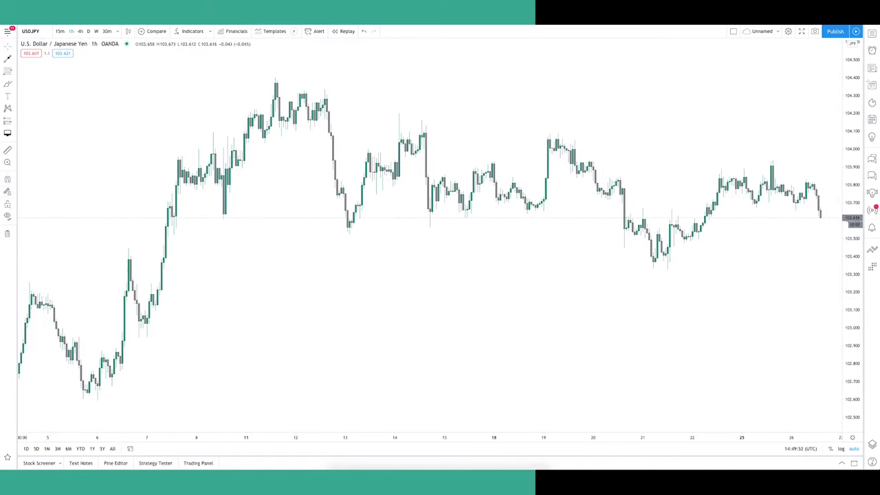
pyautogui.click(8, 83)
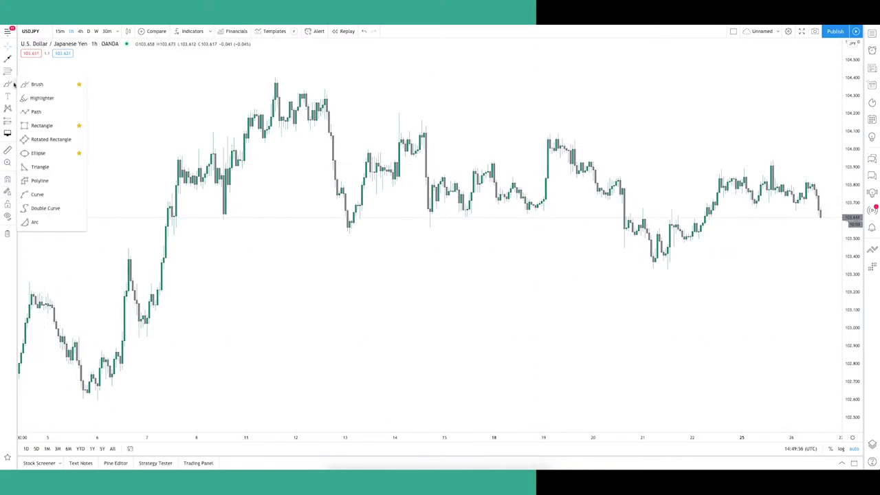
pyautogui.click(41, 126)
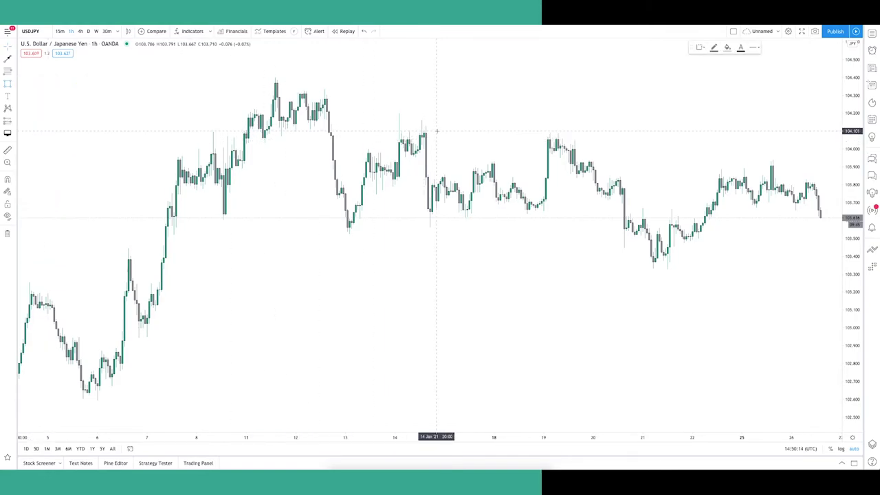
pyautogui.moveTo(372, 139); pyautogui.dragTo(597, 113)
pyautogui.click(582, 373)
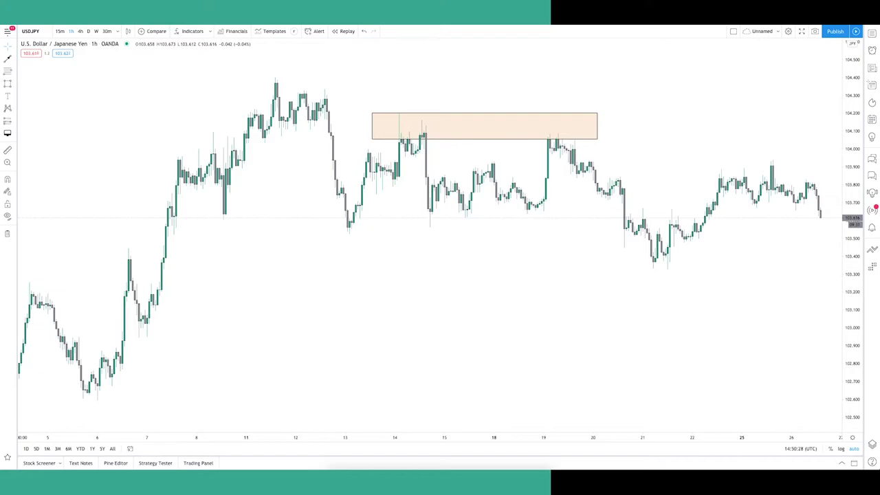
pyautogui.click(16, 60)
pyautogui.click(36, 114)
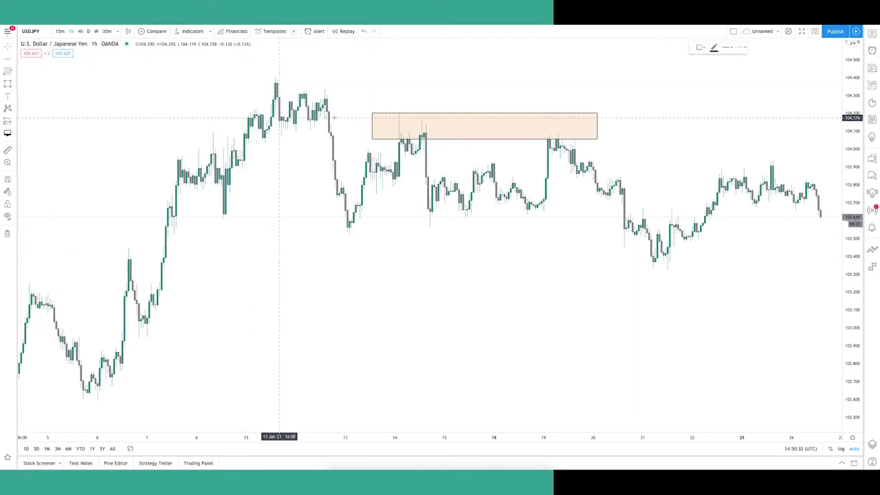
pyautogui.click(596, 127)
pyautogui.click(670, 148)
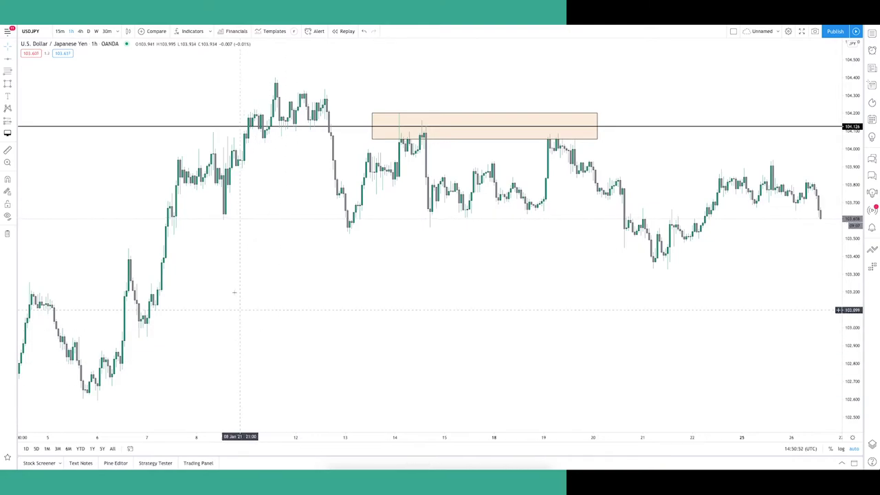
pyautogui.click(8, 85)
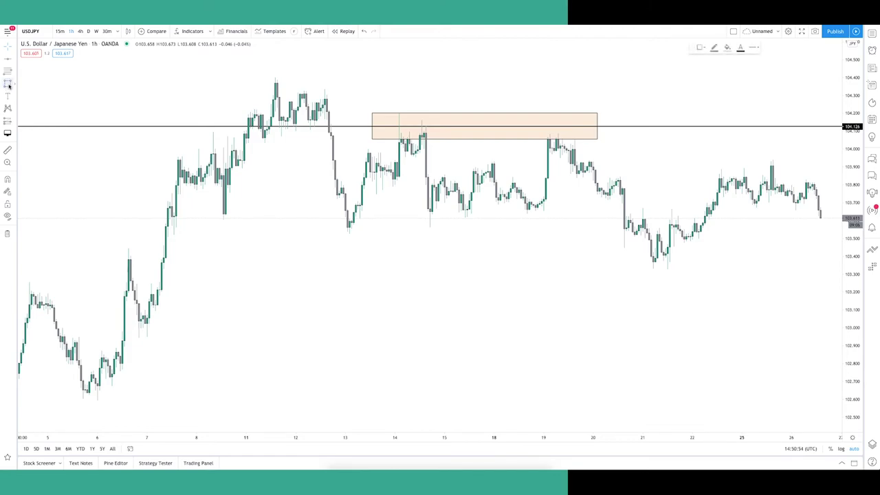
pyautogui.click(807, 258)
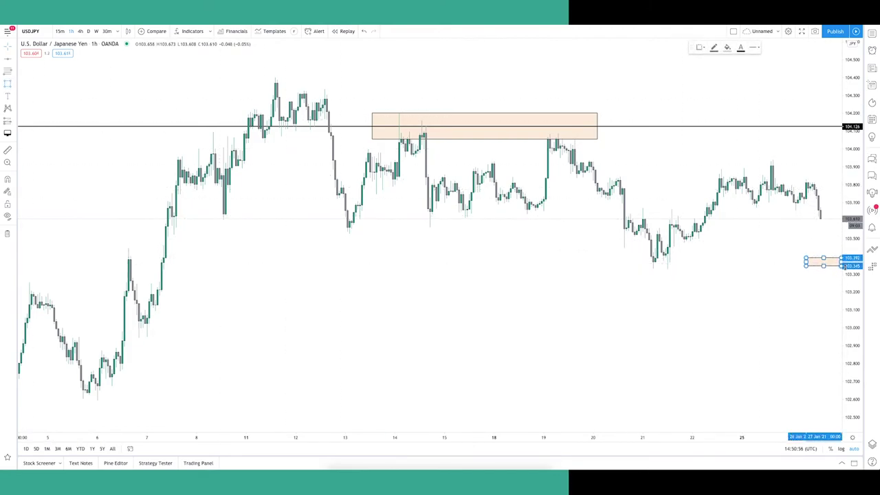
pyautogui.click(839, 266)
pyautogui.moveTo(795, 348); pyautogui.dragTo(591, 326)
pyautogui.moveTo(612, 388); pyautogui.dragTo(618, 369)
pyautogui.click(745, 438)
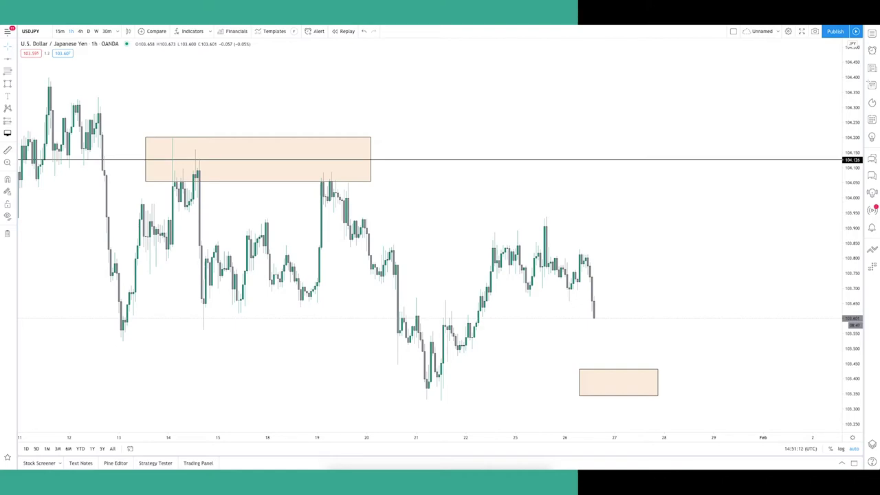
pyautogui.rightClick(735, 414)
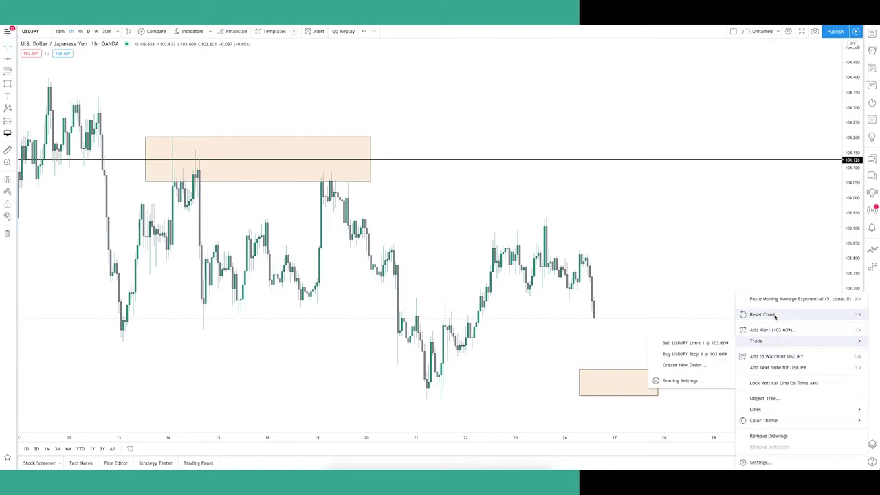
pyautogui.click(761, 315)
pyautogui.rightClick(762, 413)
pyautogui.click(769, 436)
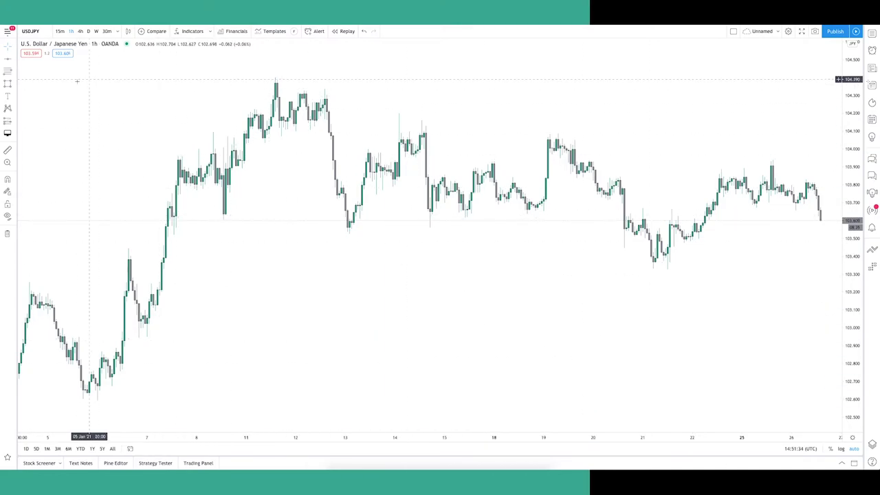
pyautogui.click(8, 96)
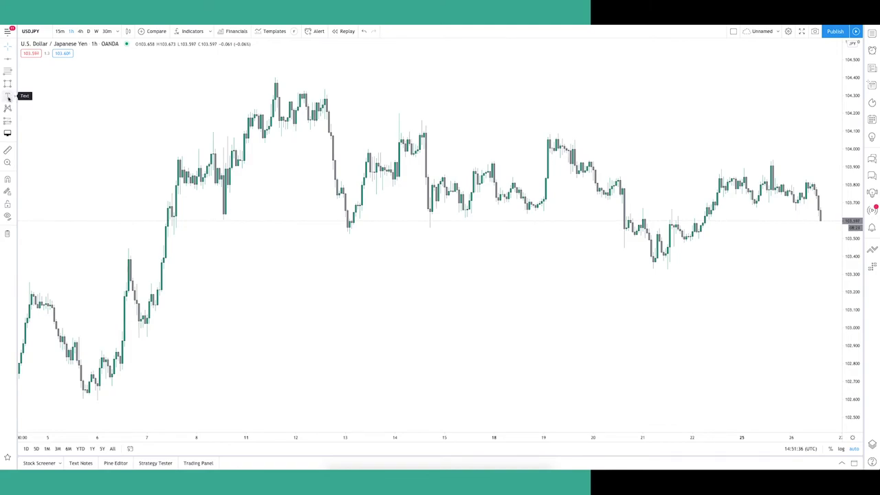
pyautogui.click(389, 282)
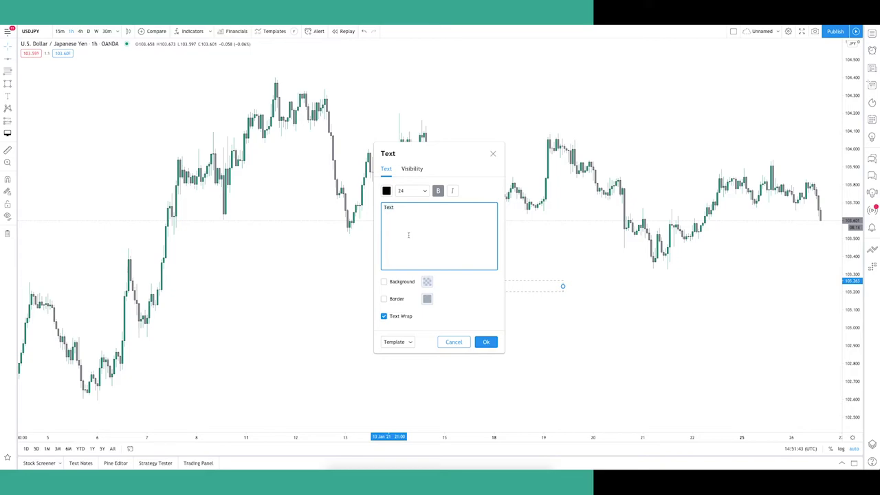
pyautogui.write('Subscribe to FXEducation')
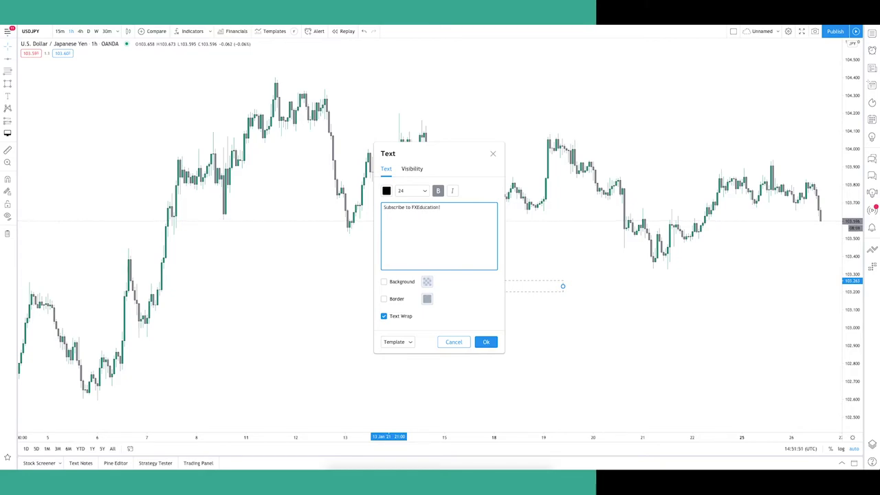
pyautogui.click(485, 341)
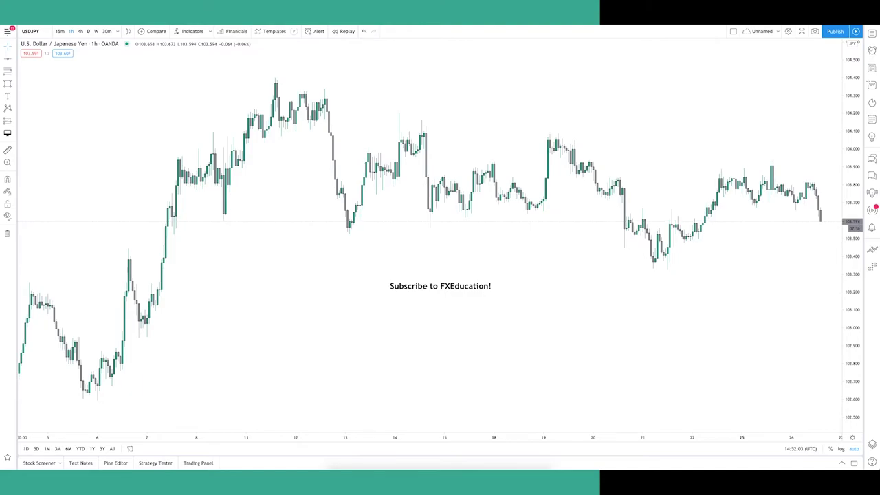
pyautogui.rightClick(594, 363)
pyautogui.click(632, 313)
pyautogui.rightClick(568, 326)
pyautogui.click(592, 436)
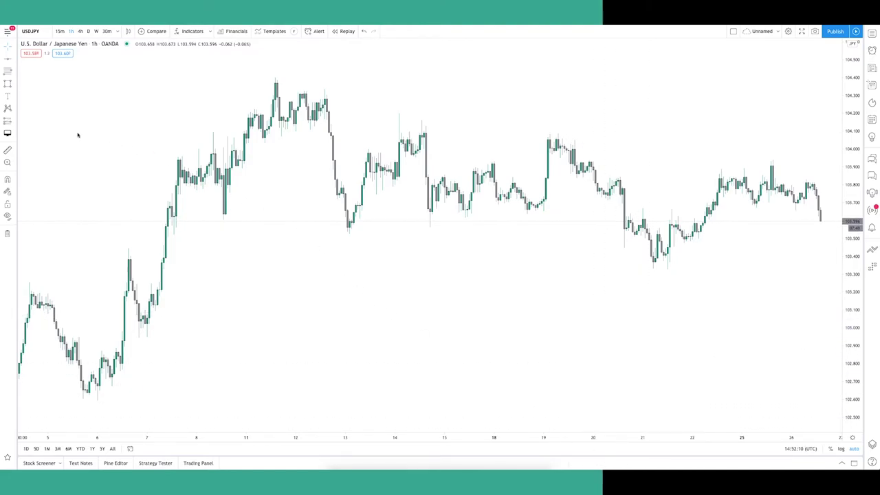
pyautogui.click(15, 97)
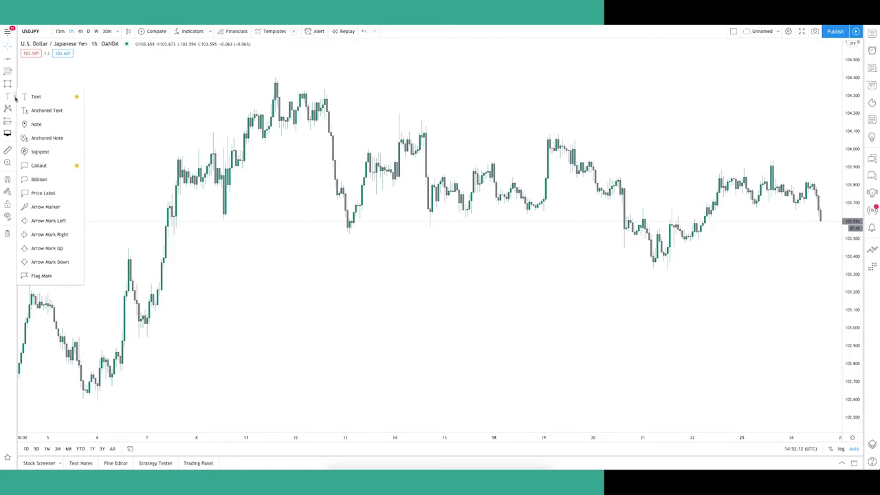
pyautogui.click(38, 165)
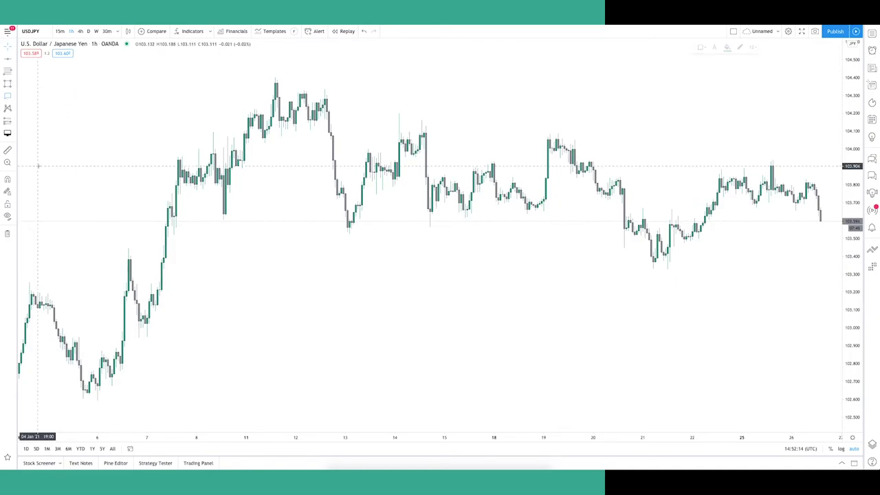
pyautogui.click(348, 228)
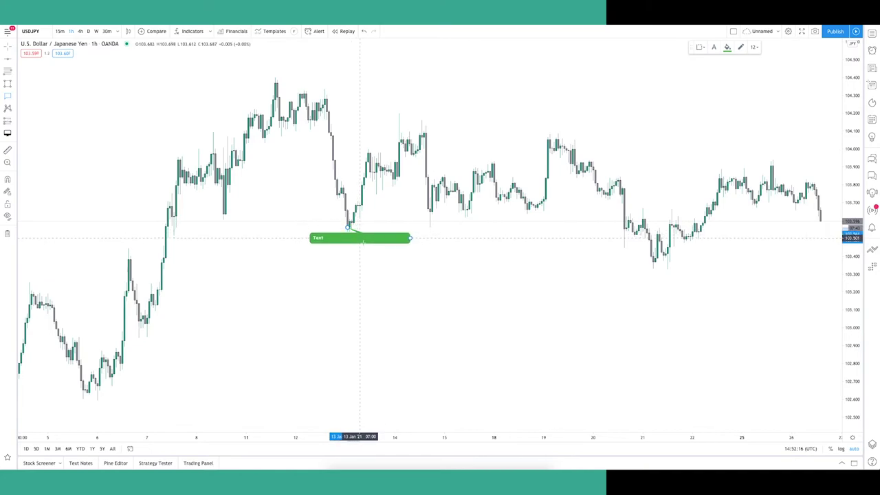
pyautogui.click(522, 337)
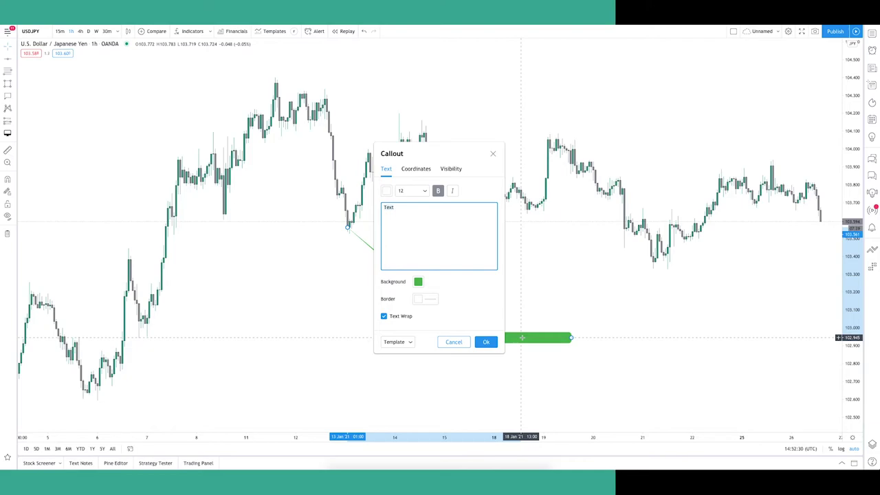
pyautogui.write('try Point')
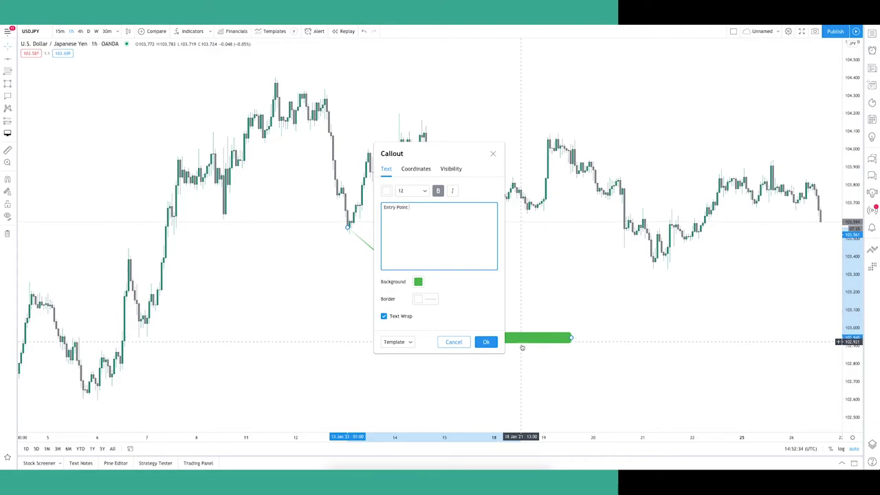
pyautogui.click(486, 341)
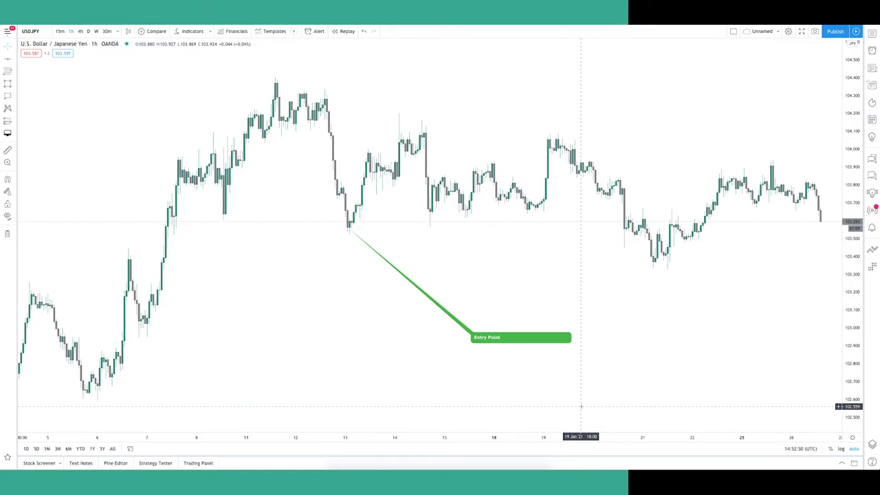
pyautogui.rightClick(666, 221)
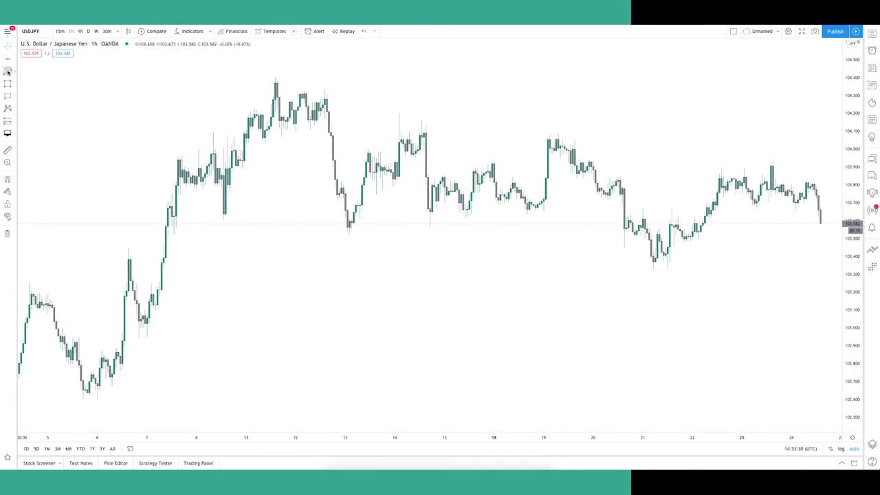
# - Place a long position at 103.368 with target 103.844 and stop 103.239, and open its settings
pyautogui.click(11, 121)
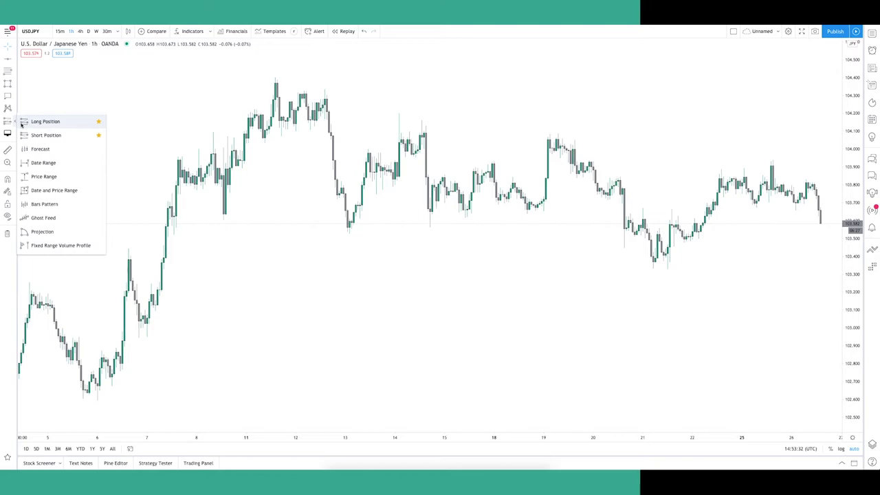
pyautogui.click(23, 123)
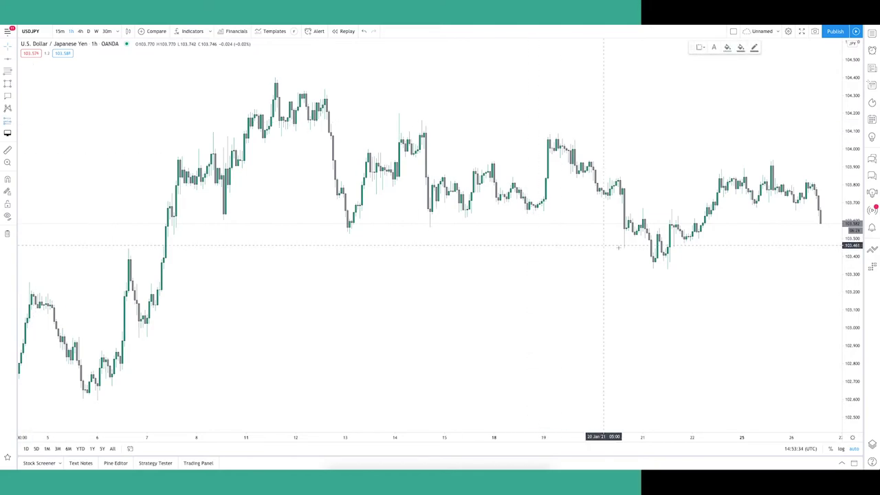
pyautogui.click(653, 261)
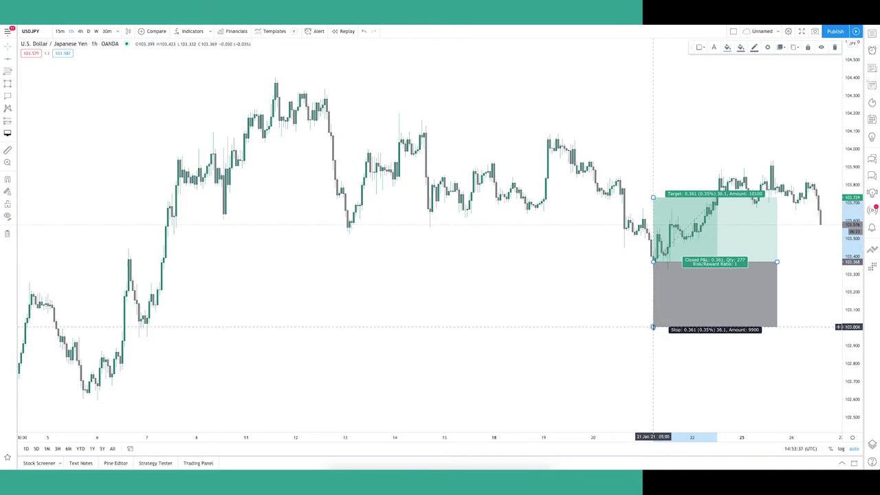
pyautogui.moveTo(654, 315); pyautogui.dragTo(654, 284)
pyautogui.moveTo(653, 197); pyautogui.dragTo(669, 175)
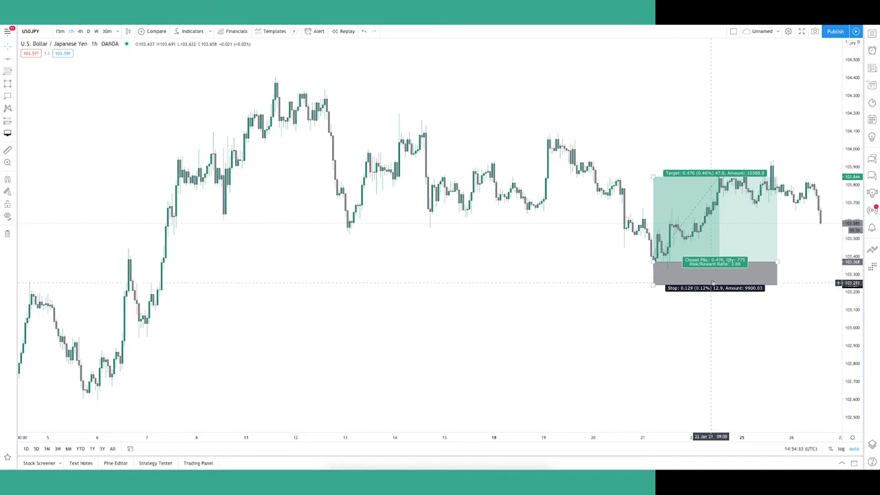
pyautogui.doubleClick(712, 264)
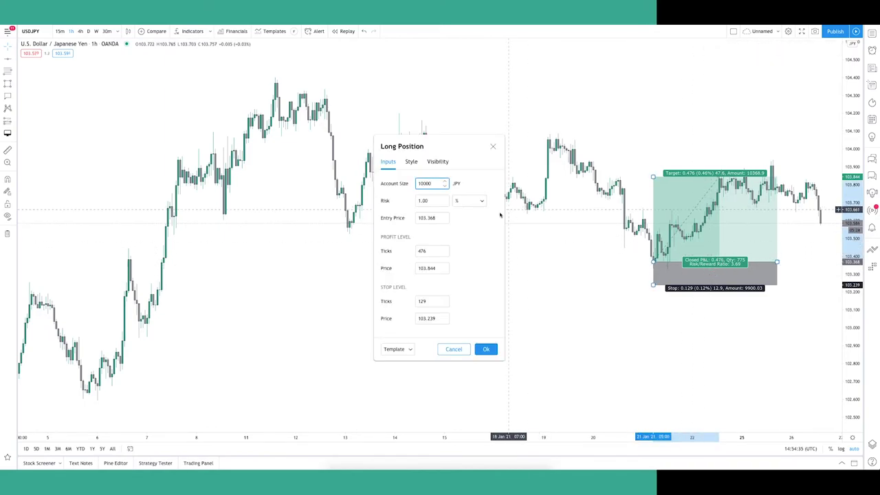
pyautogui.click(427, 301)
pyautogui.moveTo(428, 301); pyautogui.dragTo(403, 302)
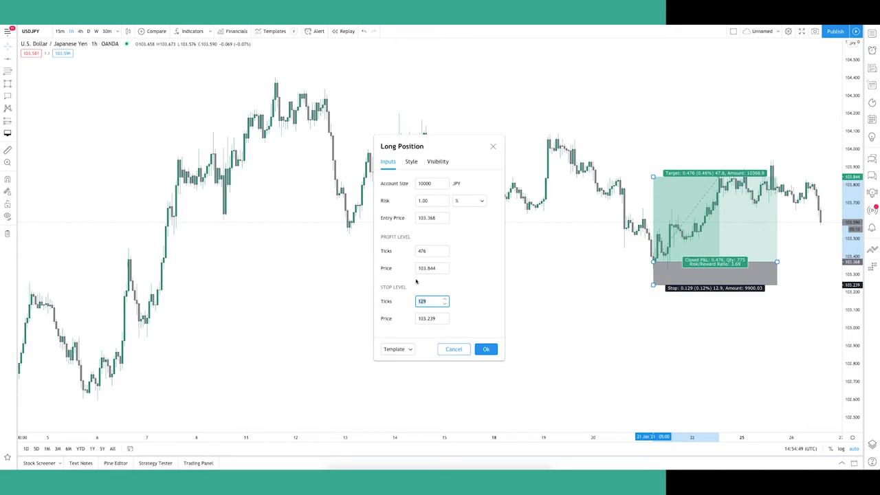
pyautogui.click(411, 162)
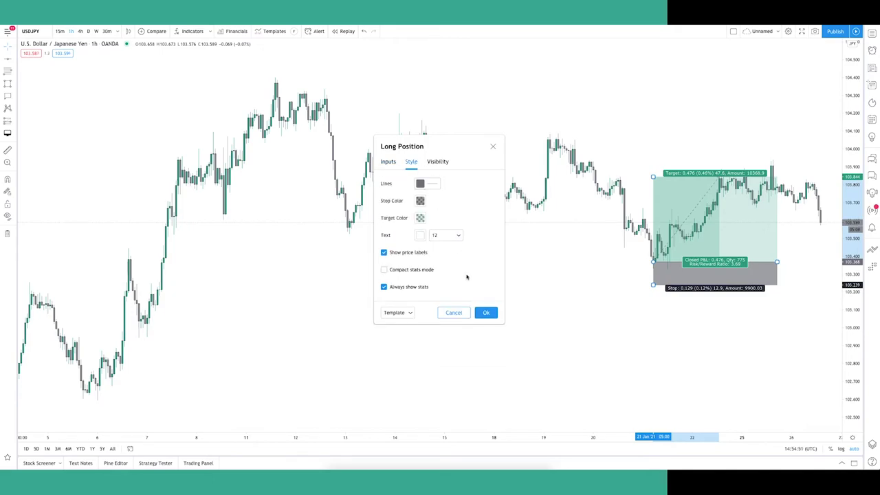
pyautogui.click(420, 200)
pyautogui.click(458, 193)
pyautogui.click(420, 218)
pyautogui.click(466, 203)
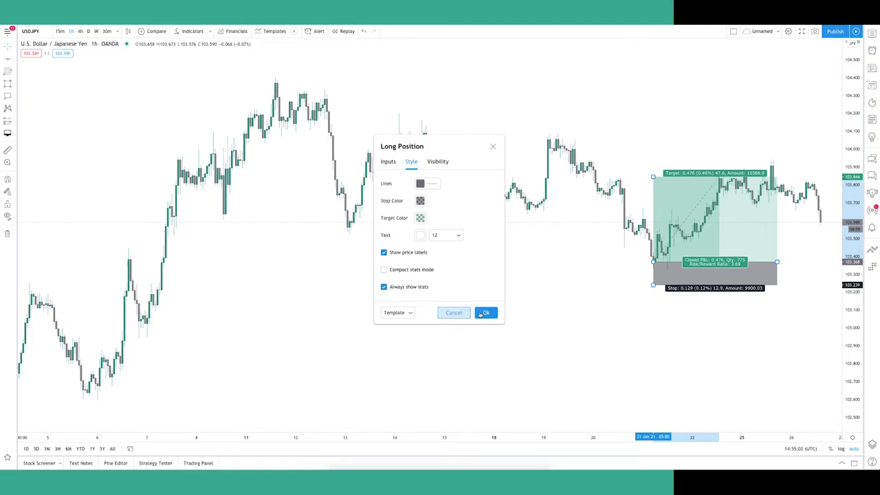
pyautogui.click(454, 313)
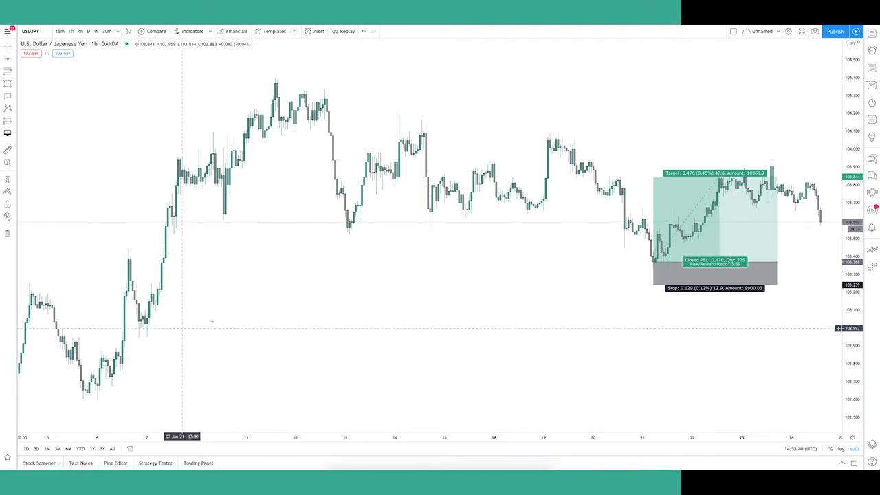
# - Remove all drawings, including the long position, from the chart's context menu
pyautogui.rightClick(241, 344)
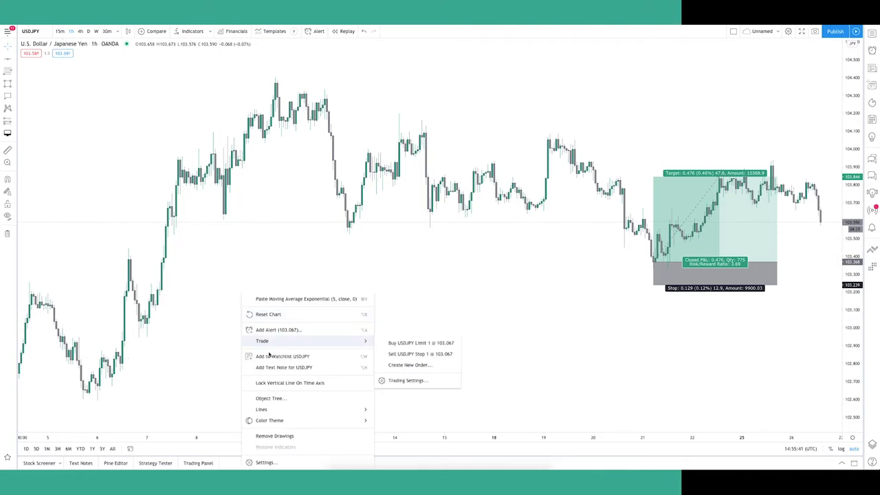
pyautogui.click(275, 436)
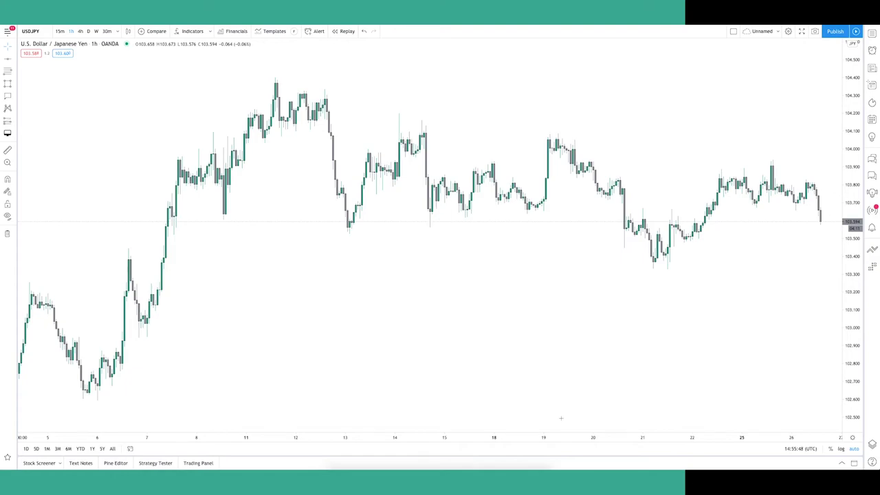
pyautogui.click(187, 33)
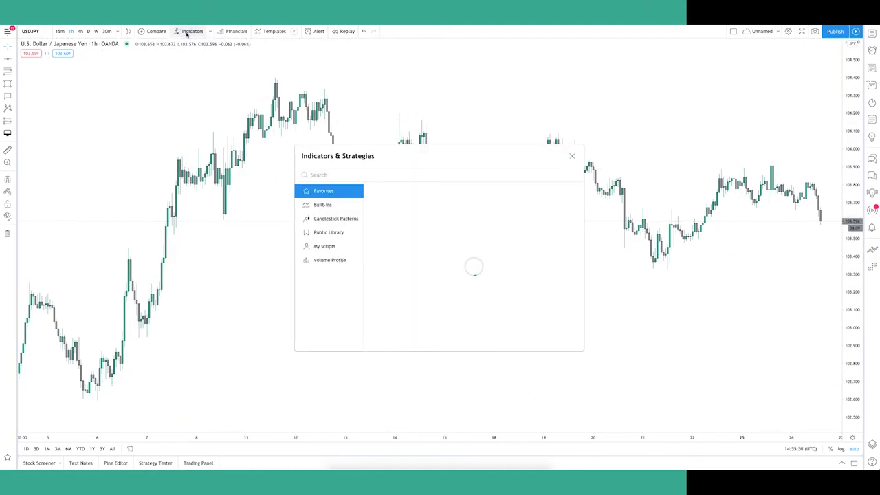
# - Search 'Moving Average E' and add Moving Average Exponential (length 9, close) to the chart
pyautogui.click(323, 206)
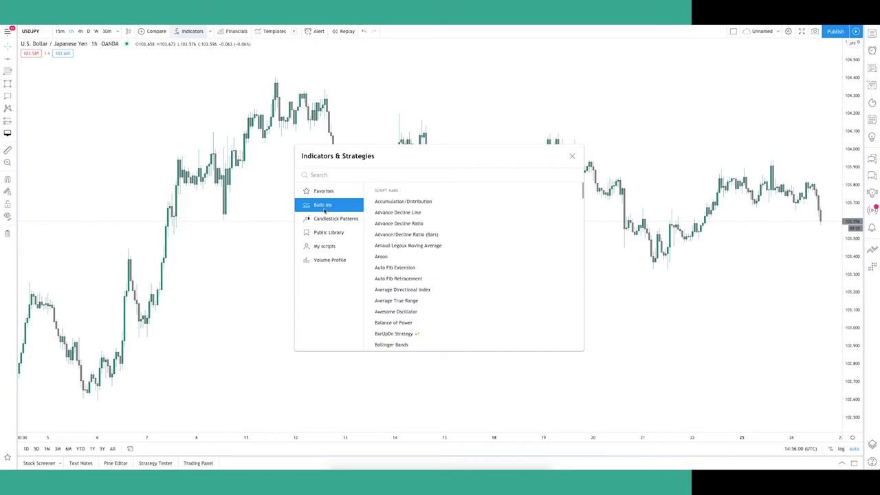
pyautogui.click(328, 191)
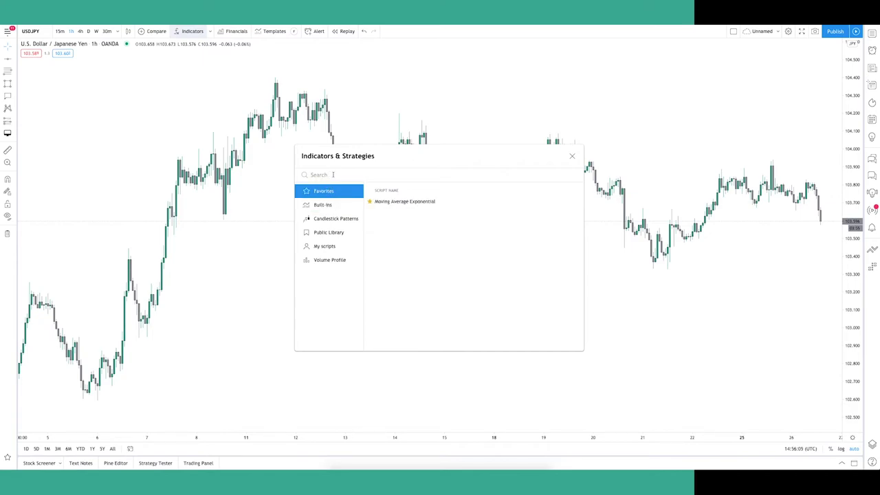
pyautogui.write('Mo')
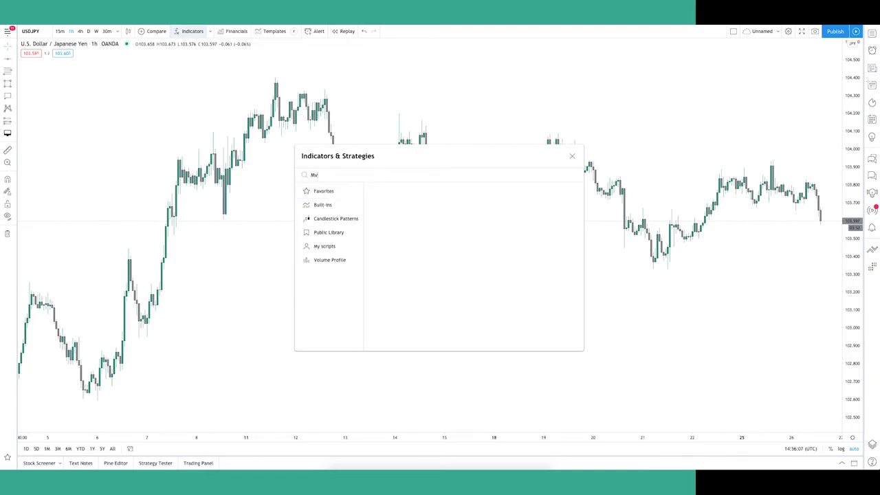
pyautogui.write('ving Average E')
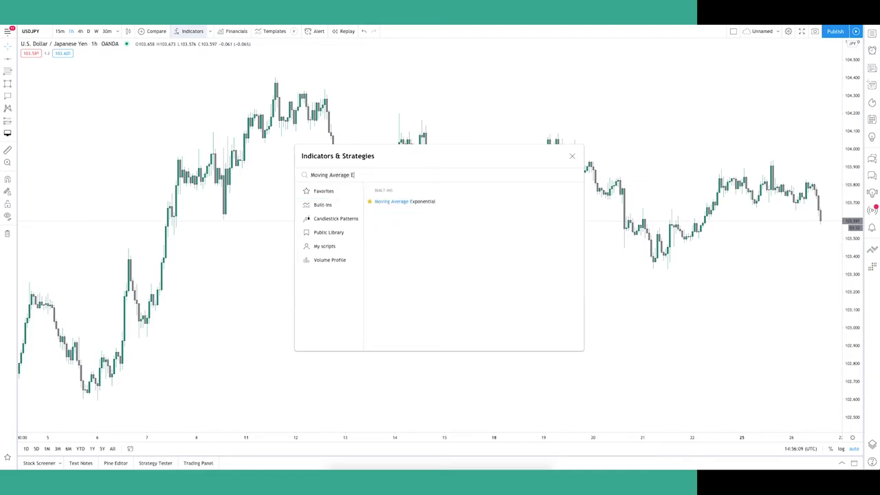
pyautogui.press('Down')
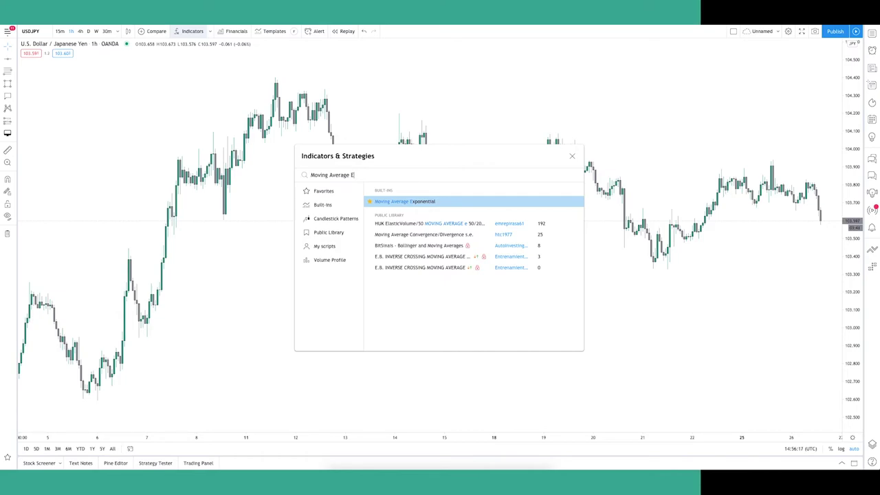
pyautogui.click(417, 201)
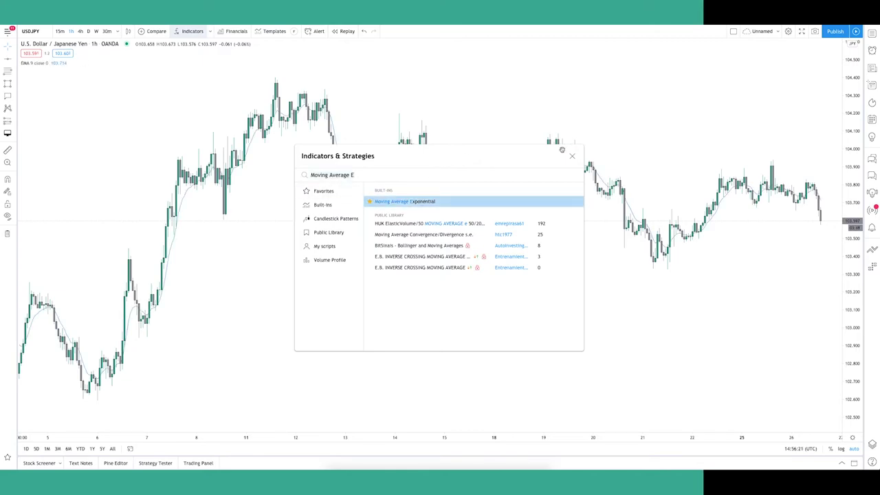
pyautogui.click(572, 157)
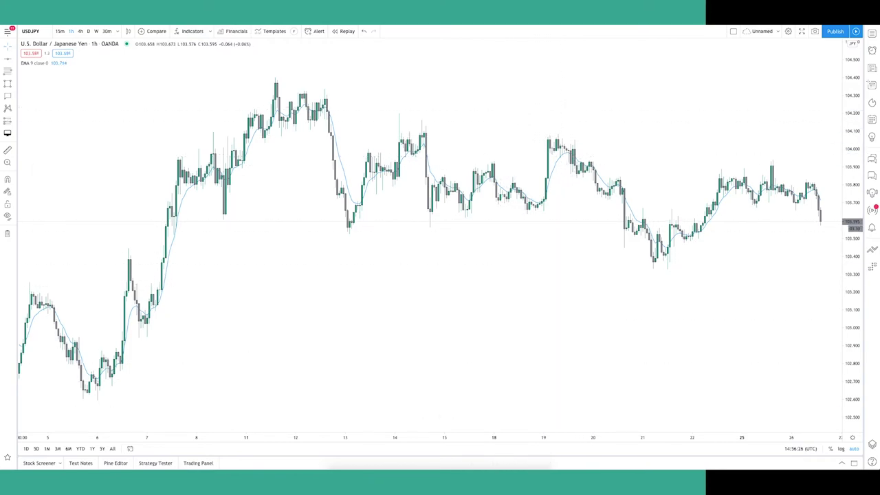
pyautogui.doubleClick(557, 172)
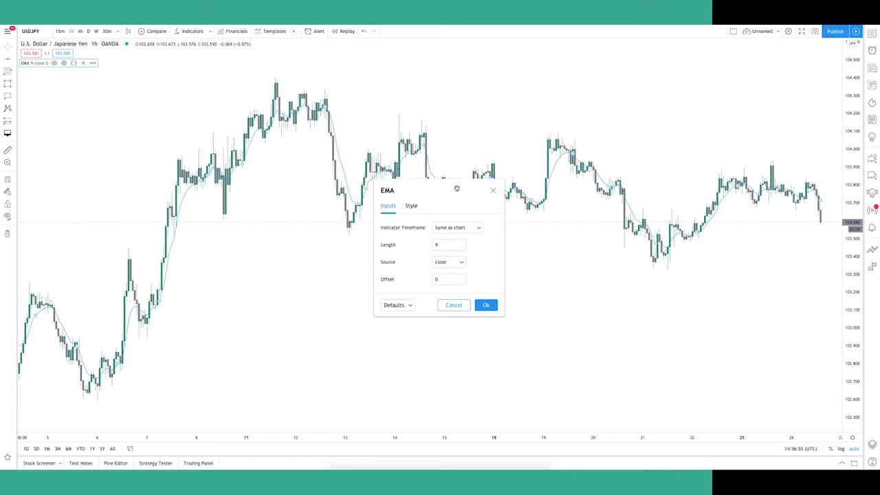
# - Style the EMA line black at the second thickness and confirm
pyautogui.click(413, 206)
pyautogui.click(427, 232)
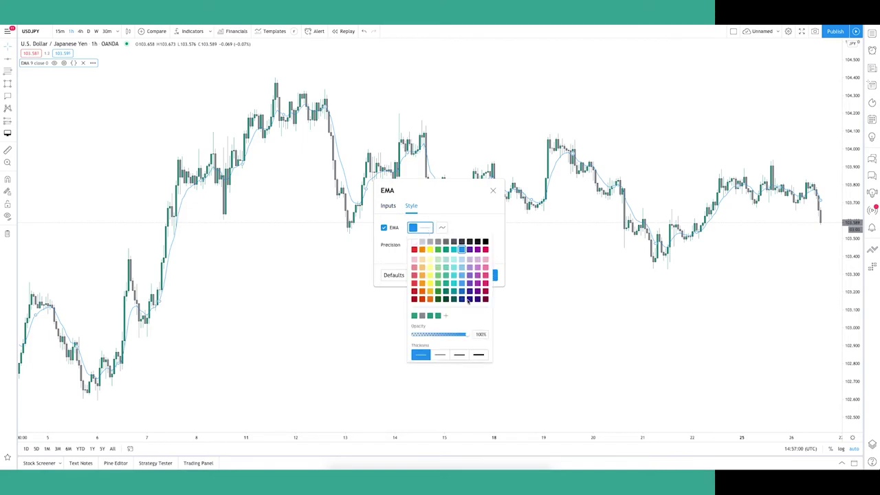
pyautogui.click(477, 355)
pyautogui.click(458, 356)
pyautogui.click(420, 355)
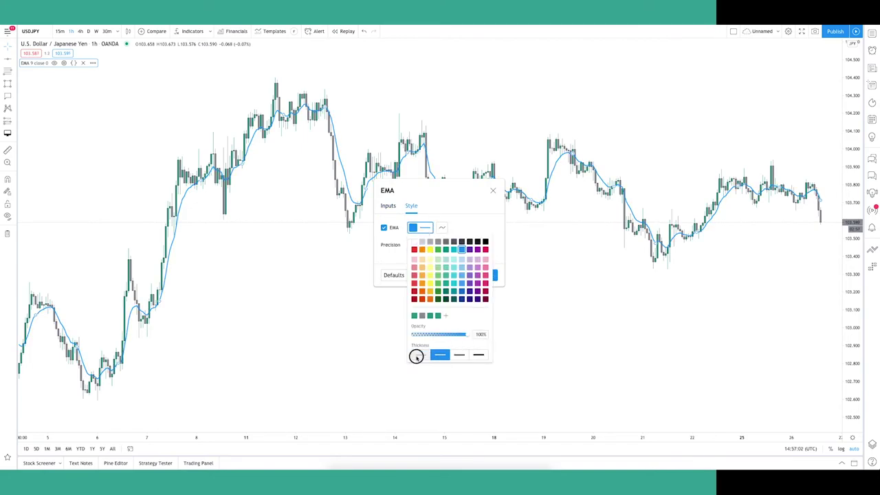
pyautogui.moveTo(410, 336); pyautogui.dragTo(474, 340)
pyautogui.click(484, 241)
pyautogui.click(440, 355)
pyautogui.click(464, 230)
pyautogui.click(485, 275)
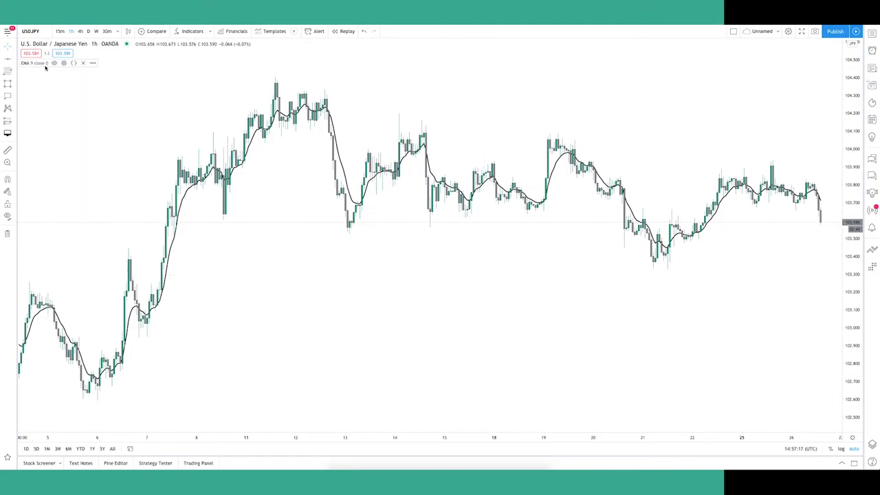
pyautogui.click(55, 64)
pyautogui.click(54, 63)
# - Close the EMA's Pine Editor source and remove all indicators, leaving bare USDJPY candles
pyautogui.click(74, 63)
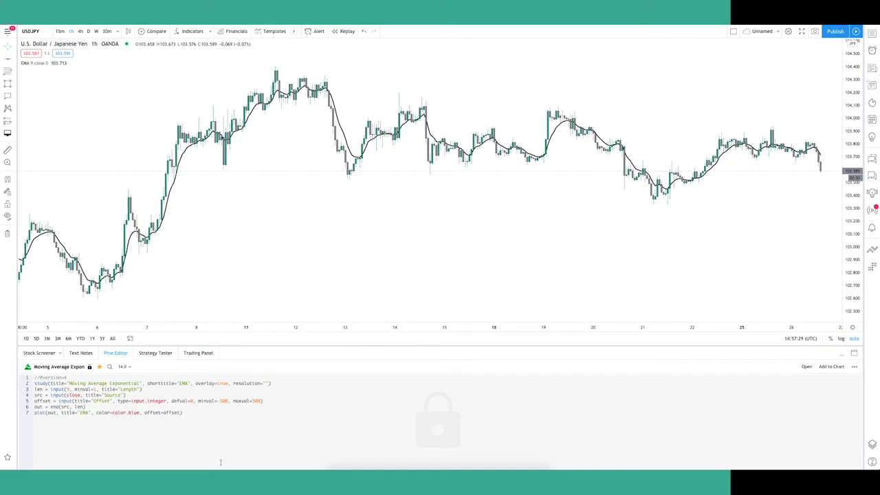
pyautogui.click(841, 353)
pyautogui.rightClick(602, 275)
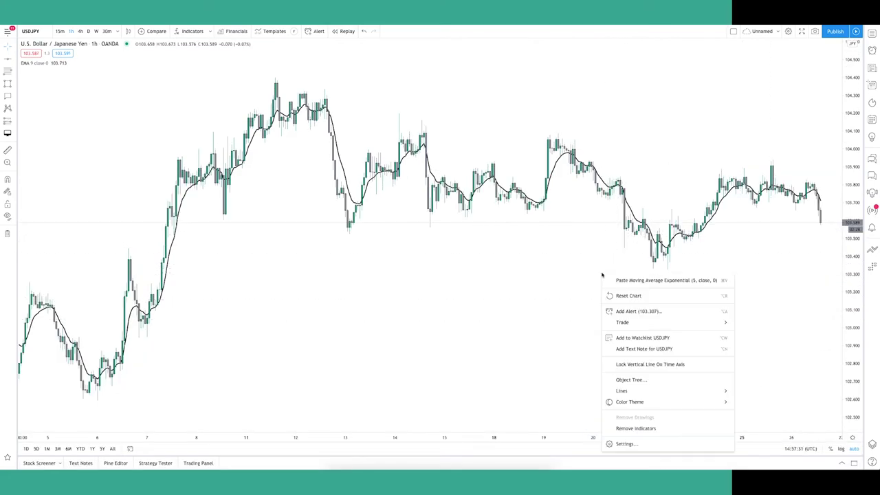
pyautogui.click(662, 428)
pyautogui.rightClick(546, 321)
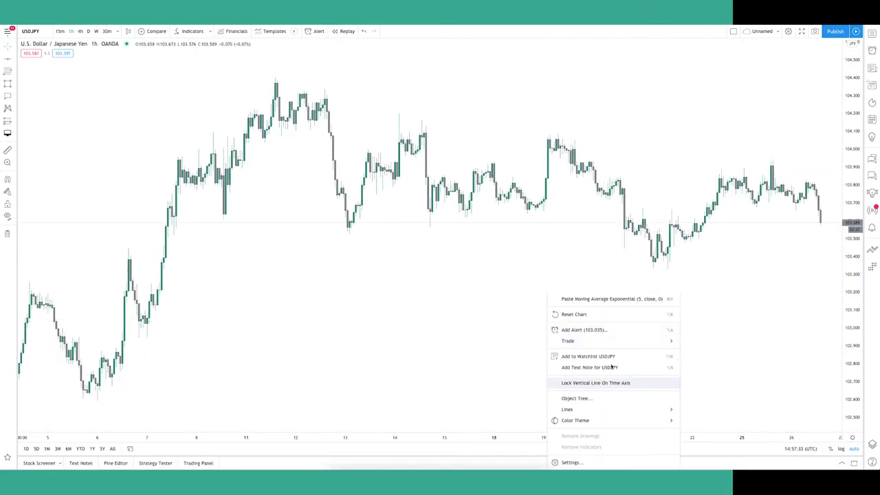
pyautogui.click(568, 313)
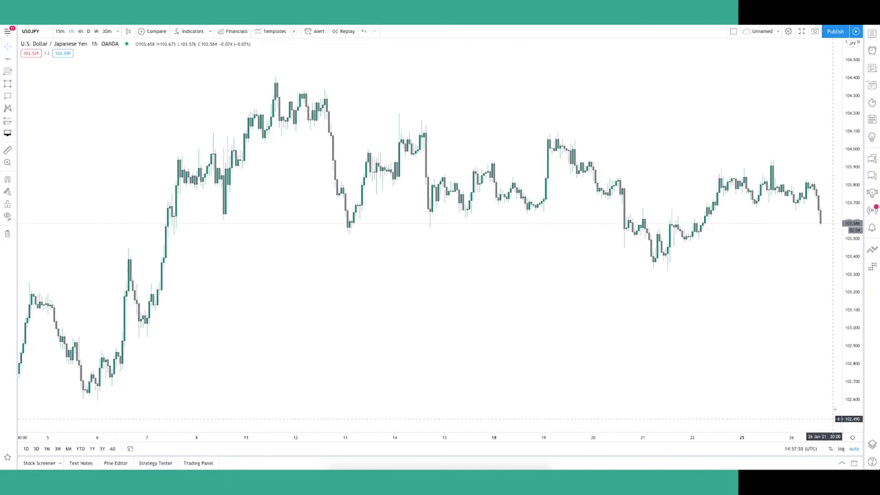
# - Create a new empty watchlist named with the owner's name plus 'Forex Pairs'
pyautogui.click(870, 34)
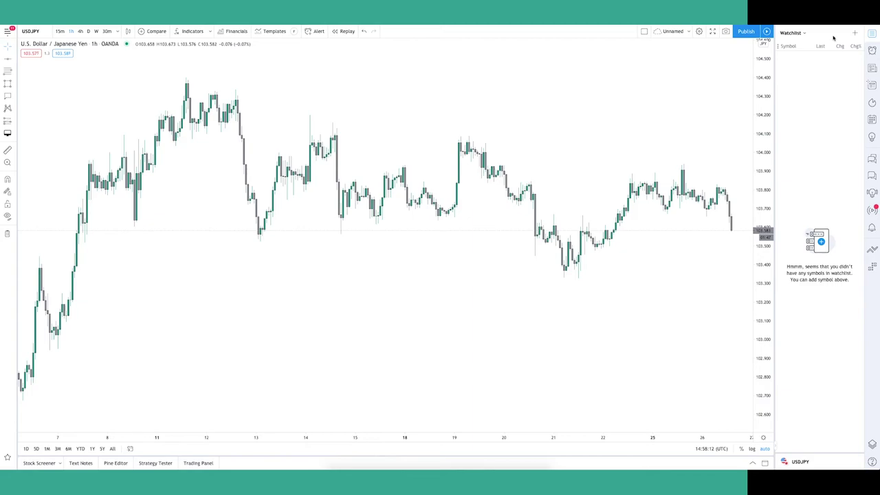
pyautogui.click(803, 33)
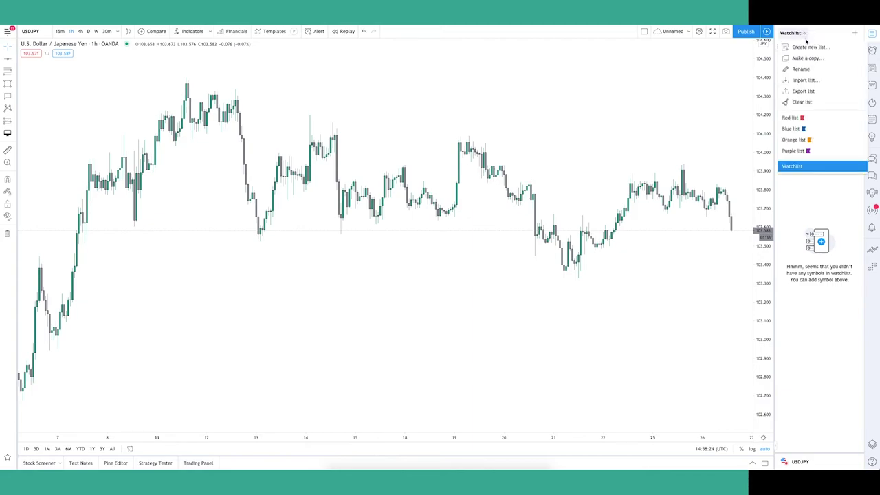
pyautogui.click(808, 47)
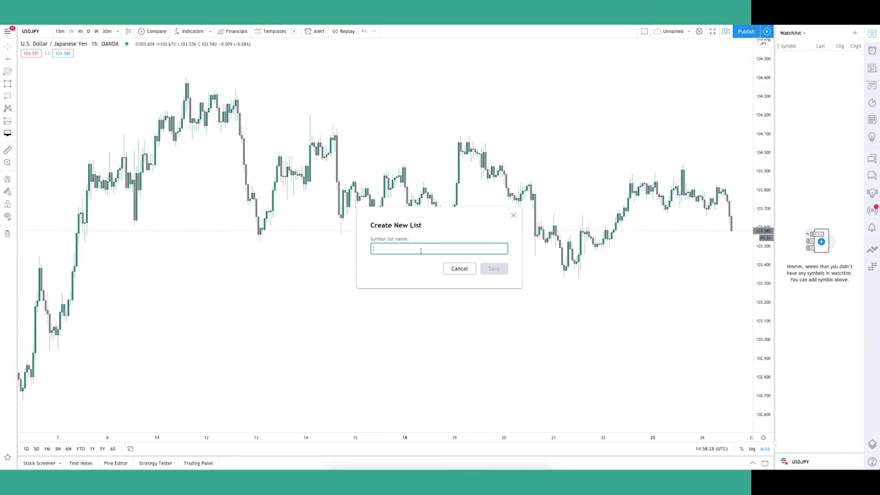
pyautogui.write("Jack's")
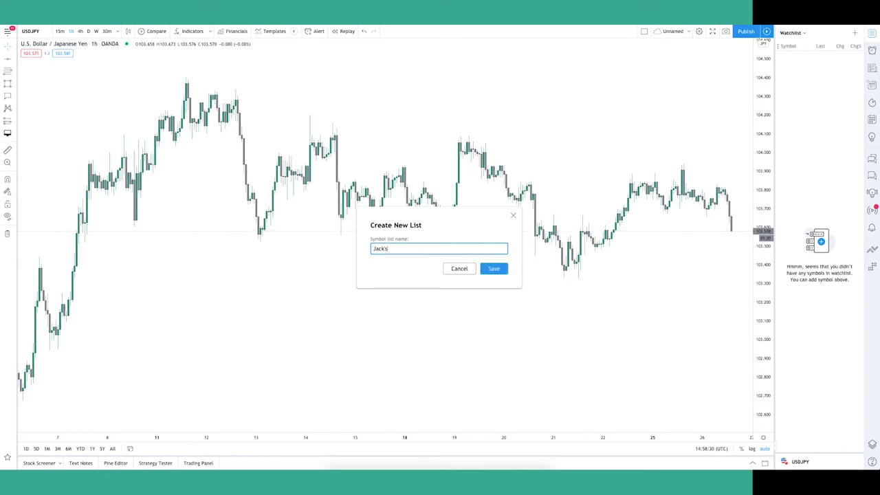
pyautogui.write(' Forex Pairs')
pyautogui.press('Return')
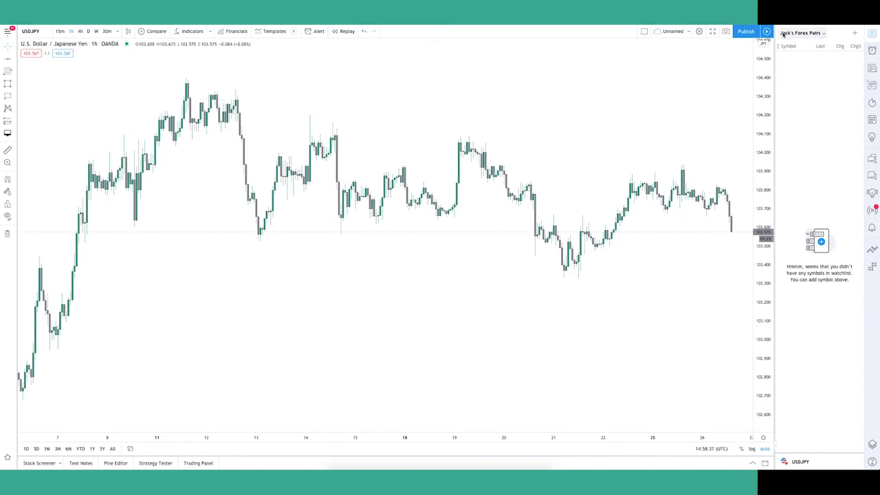
pyautogui.click(854, 33)
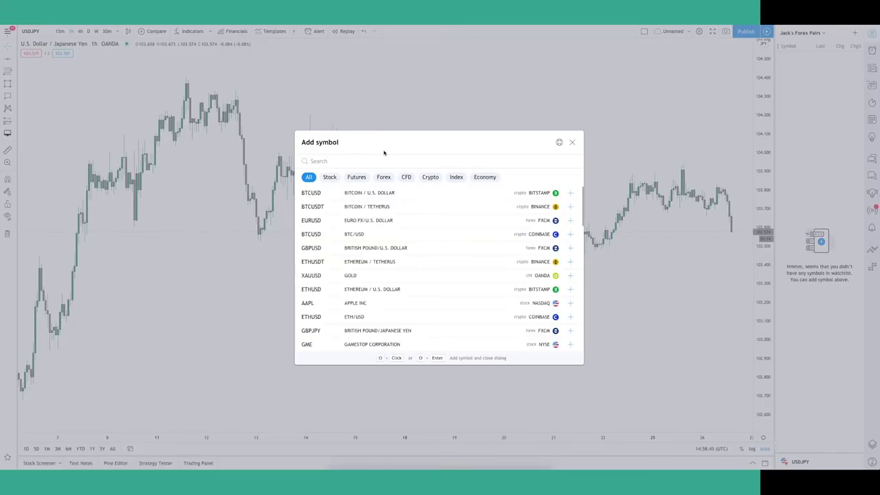
# - Search EURUSD and add the OANDA EURUSD pair to the watchlist
pyautogui.write('EURUSD')
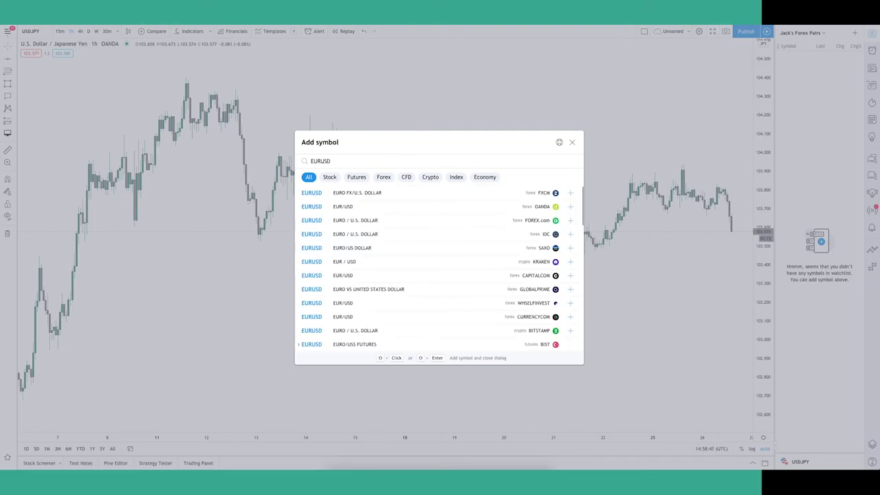
pyautogui.click(334, 213)
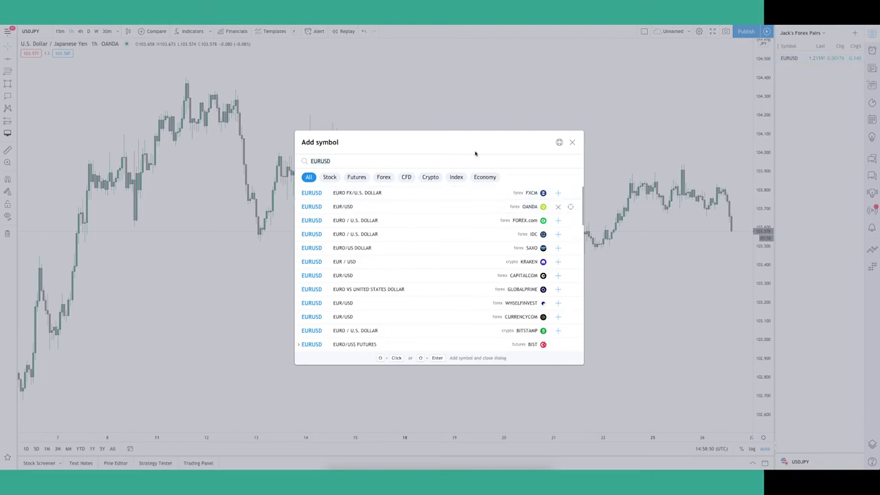
pyautogui.click(571, 142)
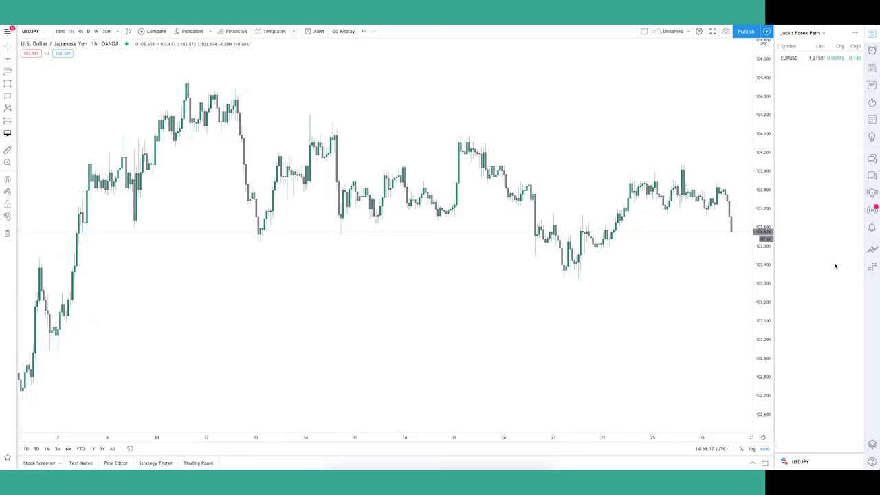
# - Mark the EURUSD row with a green flag and hide the watchlist panel
pyautogui.moveTo(778, 59)
pyautogui.click(801, 58)
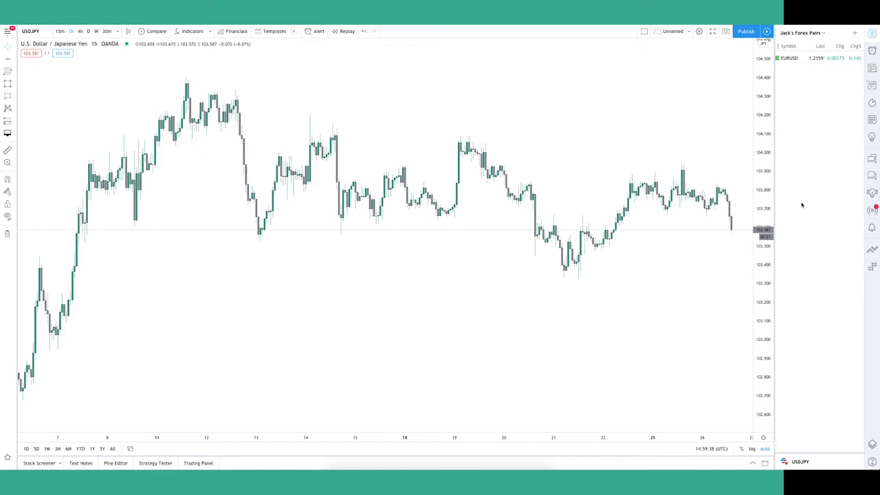
pyautogui.click(875, 33)
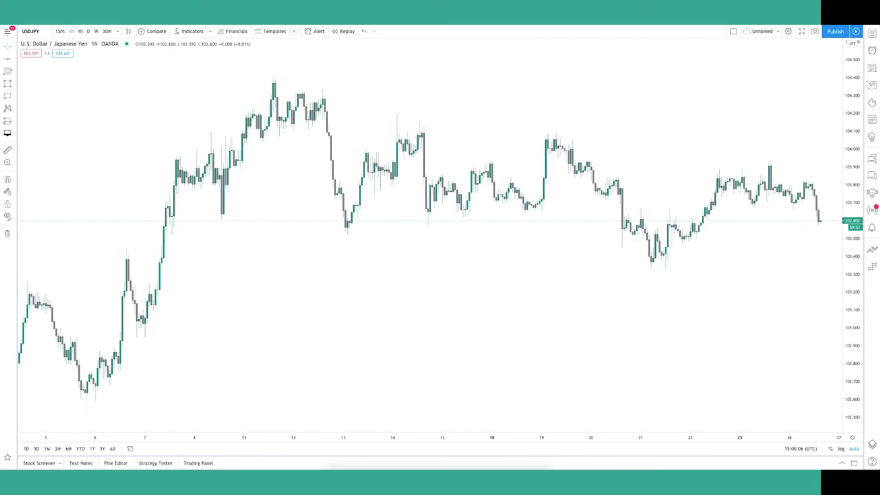
# - Select the Horizontal Line drawing tool
pyautogui.click(8, 58)
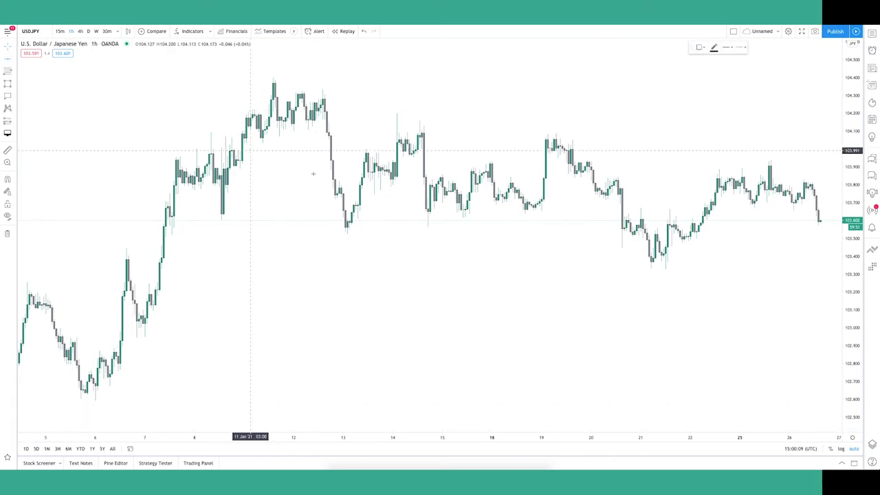
# - Draw a horizontal line at 103.367 and create a Crossing alert on it
pyautogui.click(511, 262)
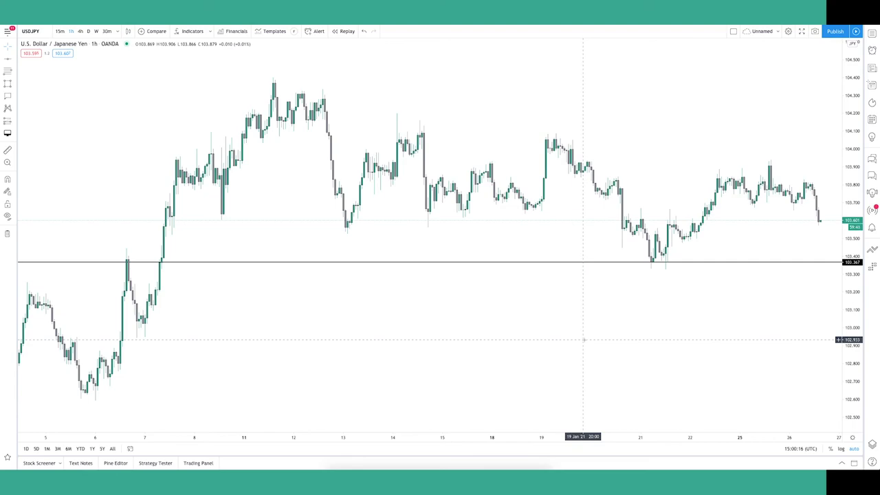
pyautogui.rightClick(589, 262)
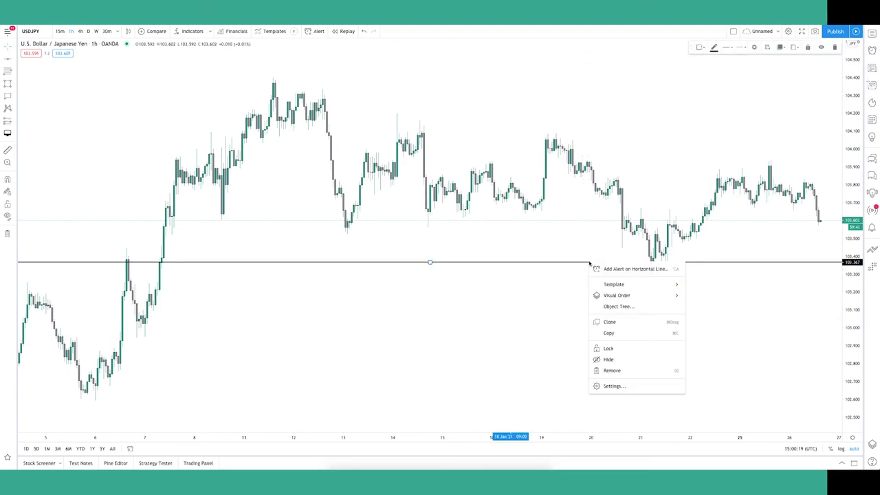
pyautogui.click(601, 269)
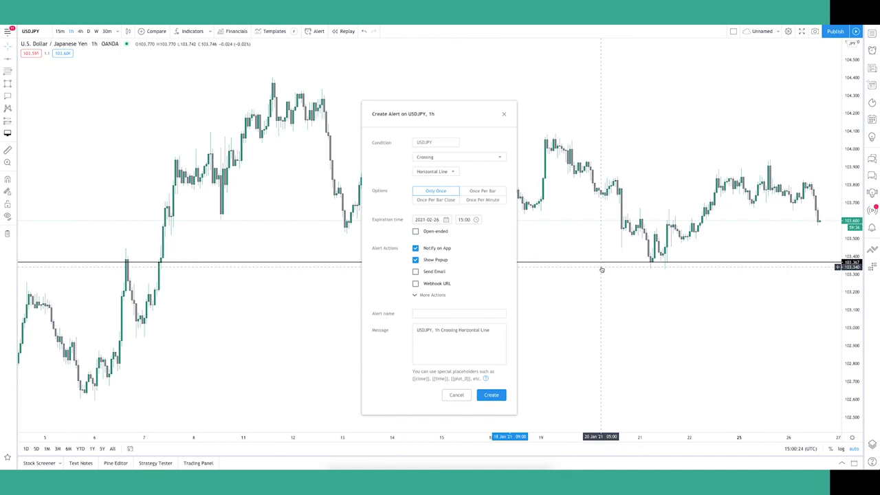
pyautogui.click(494, 157)
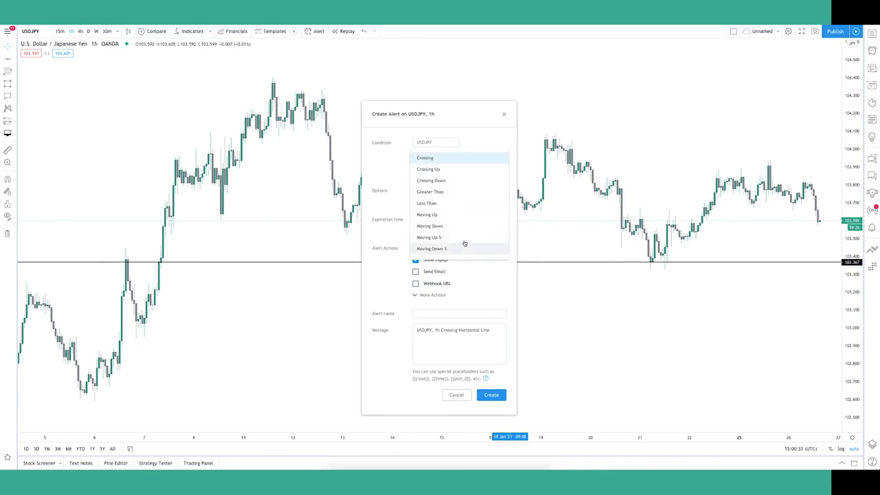
pyautogui.click(469, 159)
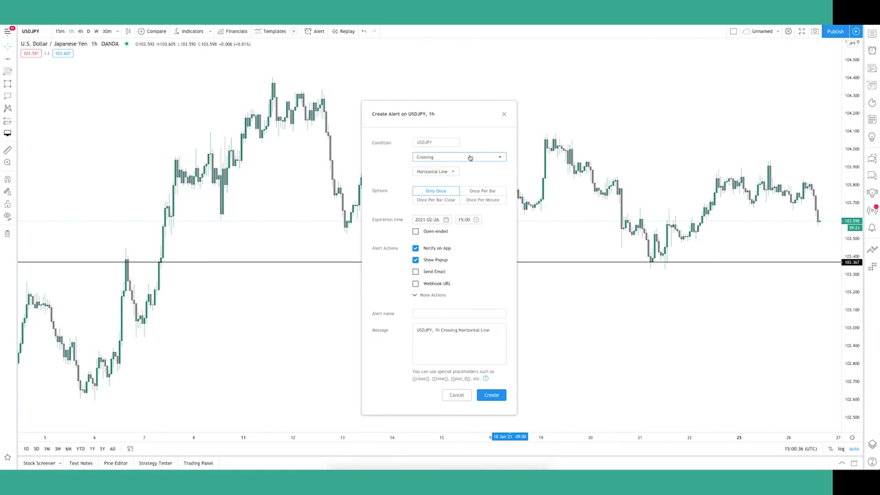
pyautogui.click(492, 335)
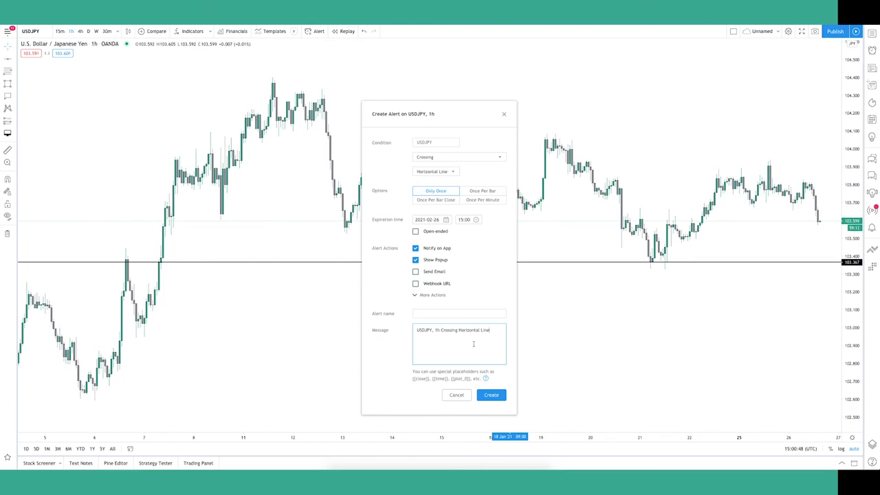
pyautogui.click(496, 395)
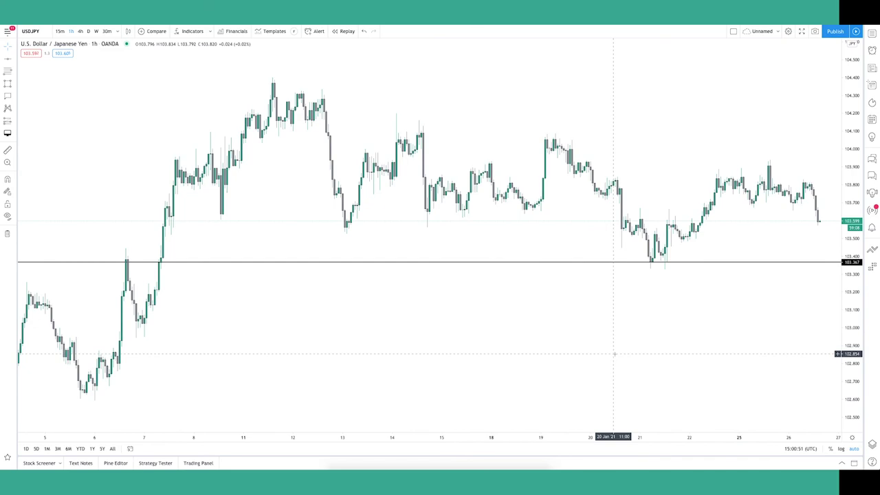
# - Review the active alerts list, then remove all drawings from the chart
pyautogui.click(871, 50)
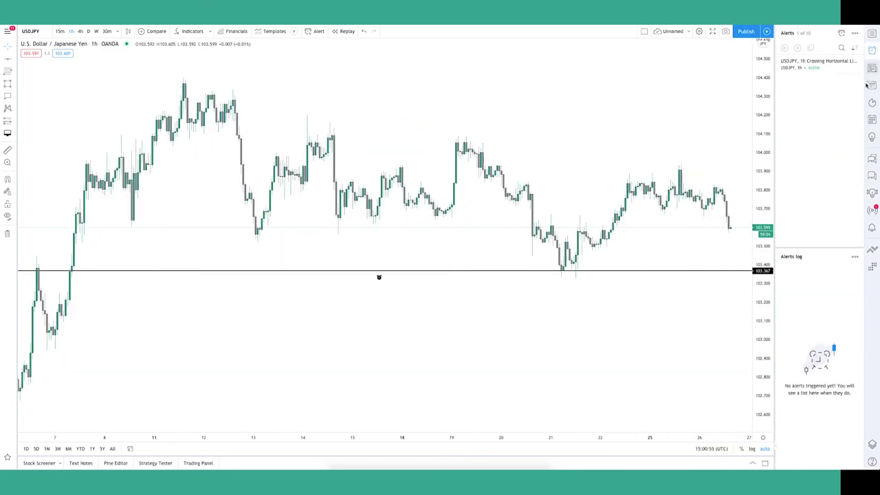
pyautogui.click(872, 50)
pyautogui.rightClick(644, 365)
pyautogui.click(674, 436)
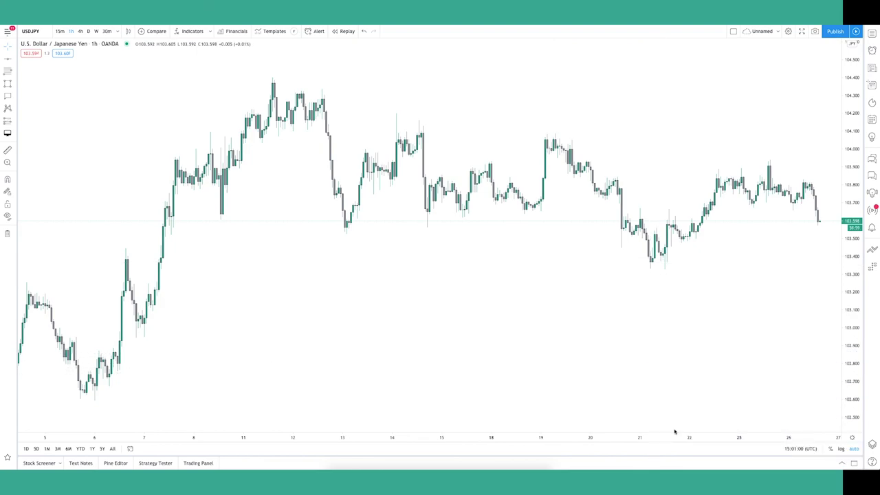
# - Reopen the chart's context menu and dismiss it without changes
pyautogui.rightClick(641, 436)
pyautogui.moveTo(675, 340)
pyautogui.click(670, 315)
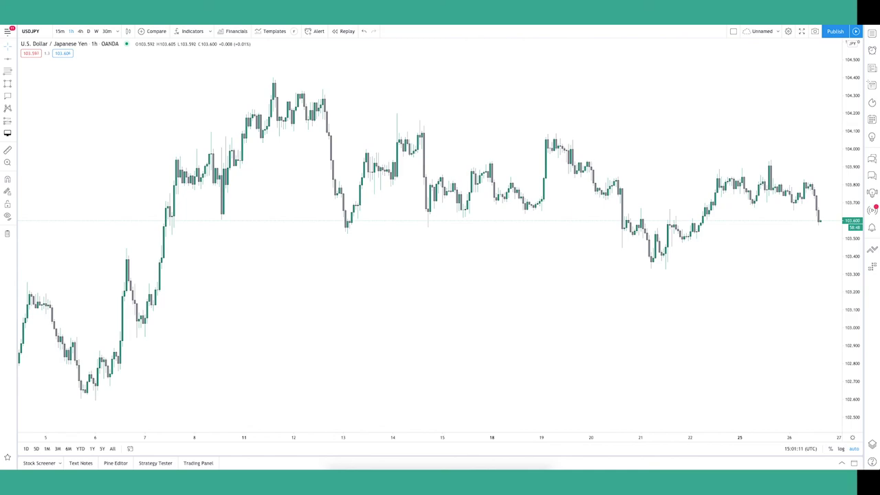
# - Start bar replay around 20 Jan, playing at one update every 2 sec
pyautogui.click(337, 31)
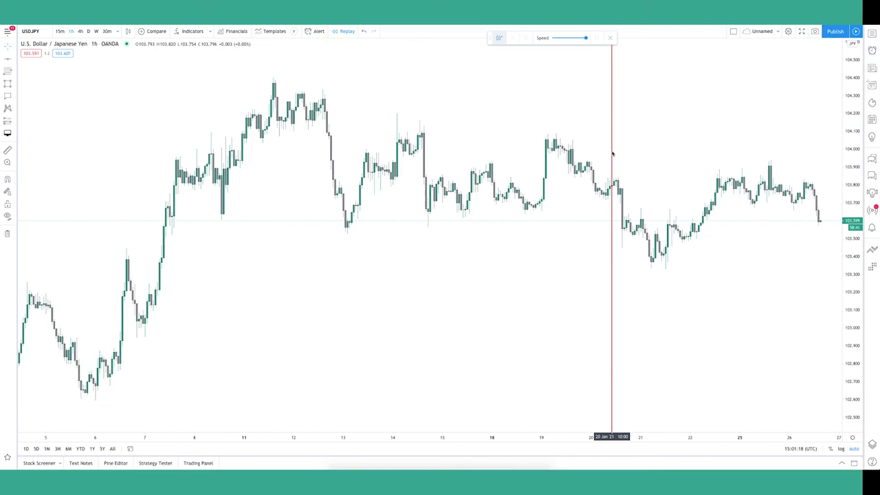
pyautogui.click(612, 154)
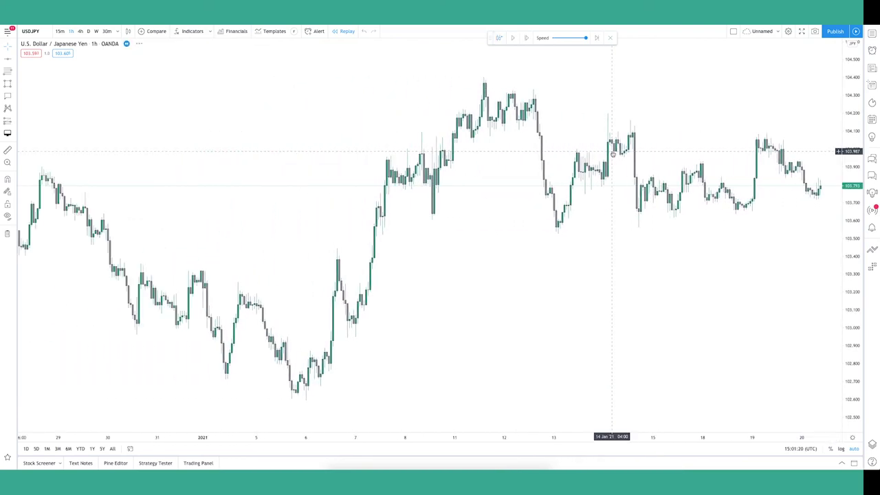
pyautogui.click(585, 39)
pyautogui.moveTo(584, 40); pyautogui.dragTo(558, 38)
pyautogui.click(512, 38)
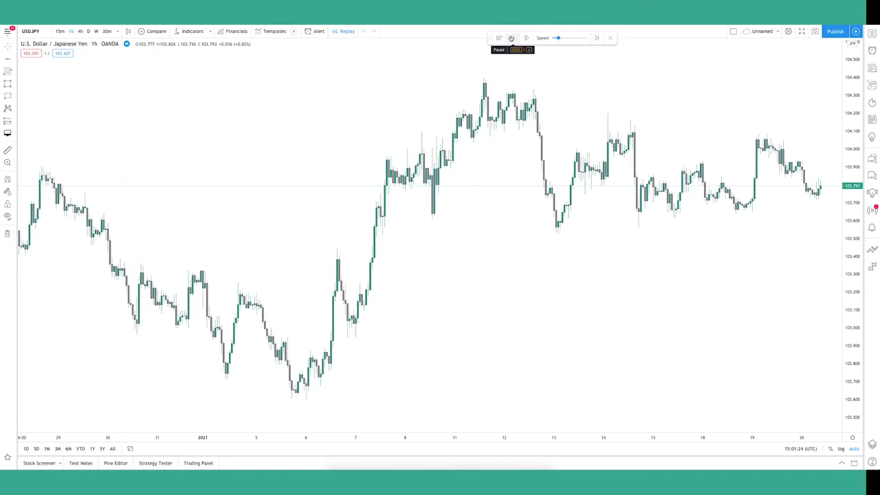
pyautogui.moveTo(558, 38); pyautogui.dragTo(586, 39)
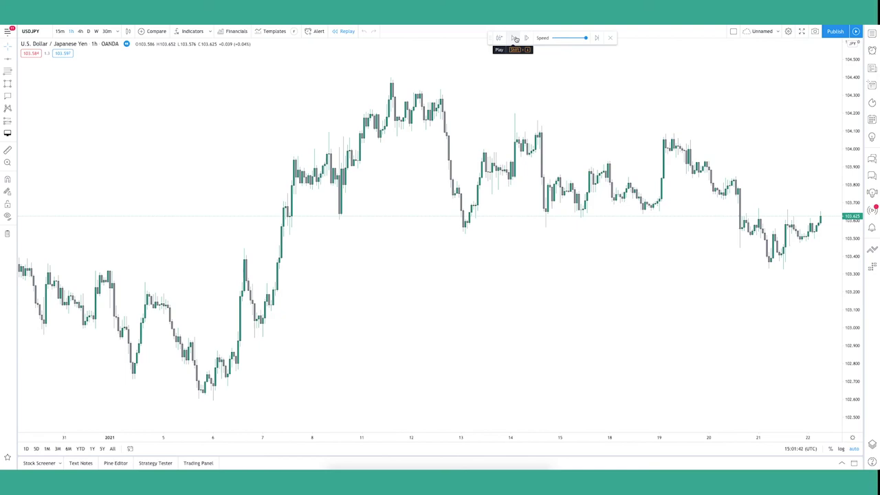
# - Restart the replay from the 07 Jan 16:00 bar and play it
pyautogui.click(499, 38)
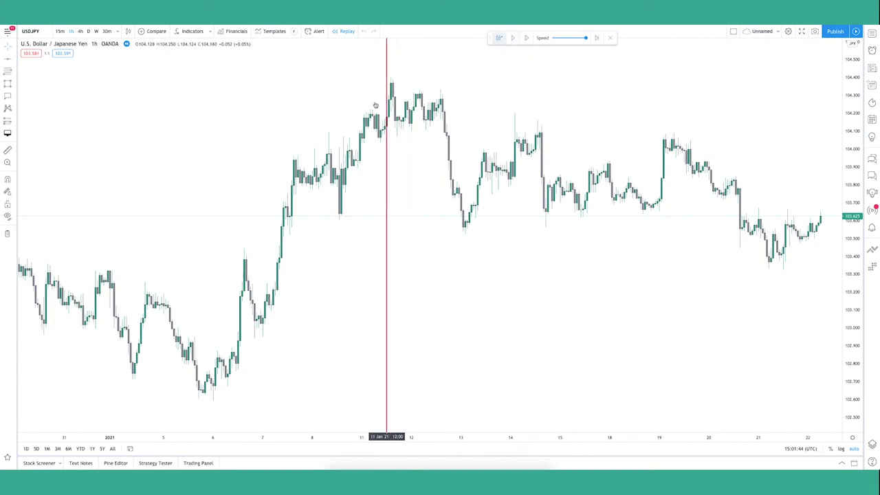
pyautogui.click(296, 111)
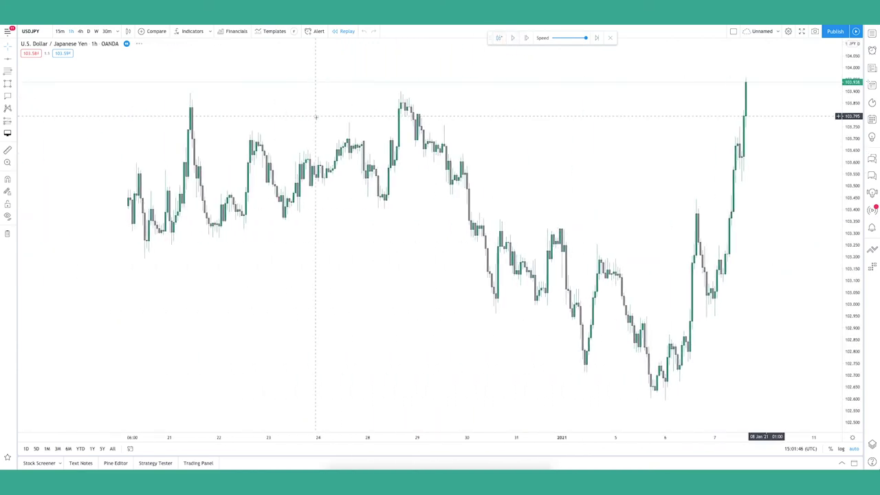
pyautogui.click(512, 38)
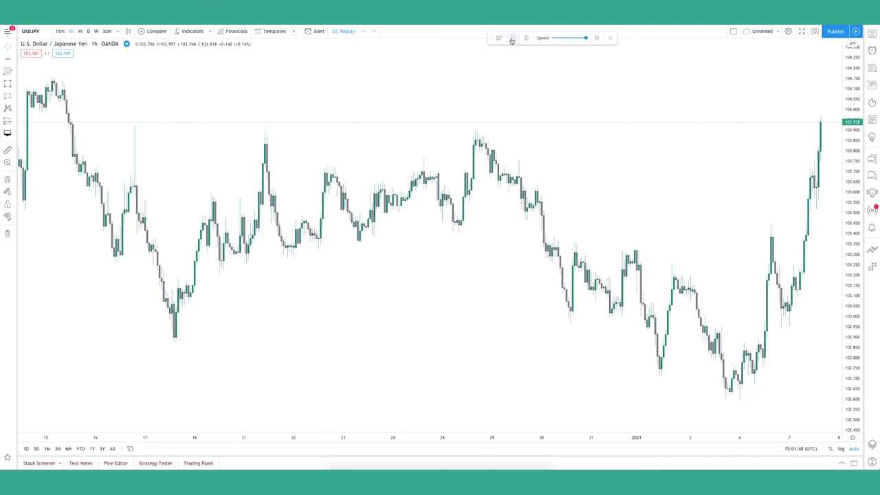